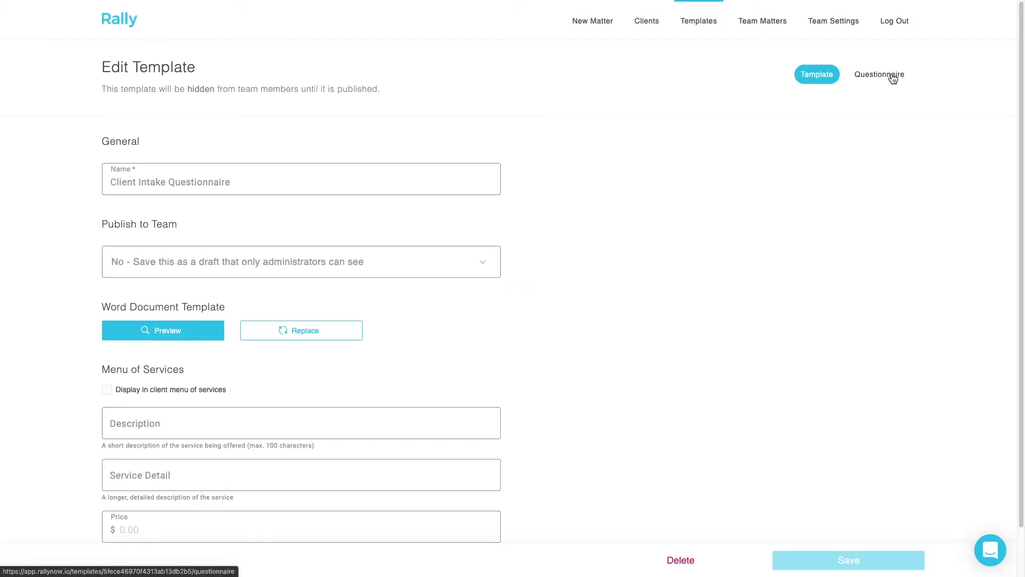
- On the Questionnaire tab, add a Client Address question 'What is your address?' with ID clientAddress
{"action": "left_click", "coordinate": [895, 80]}
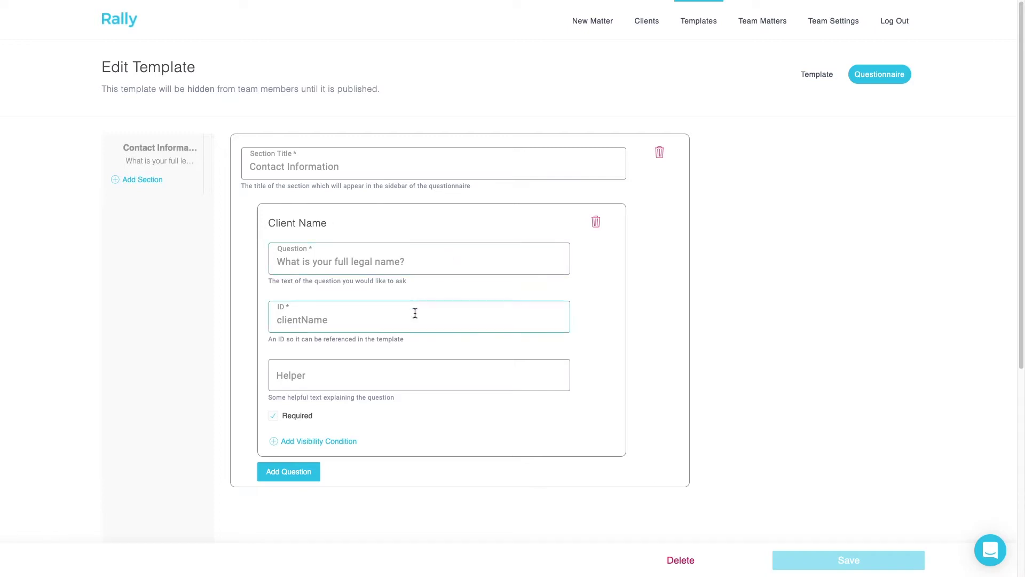
{"action": "scroll", "coordinate": [373, 325], "scroll_direction": "down", "scroll_amount": 1}
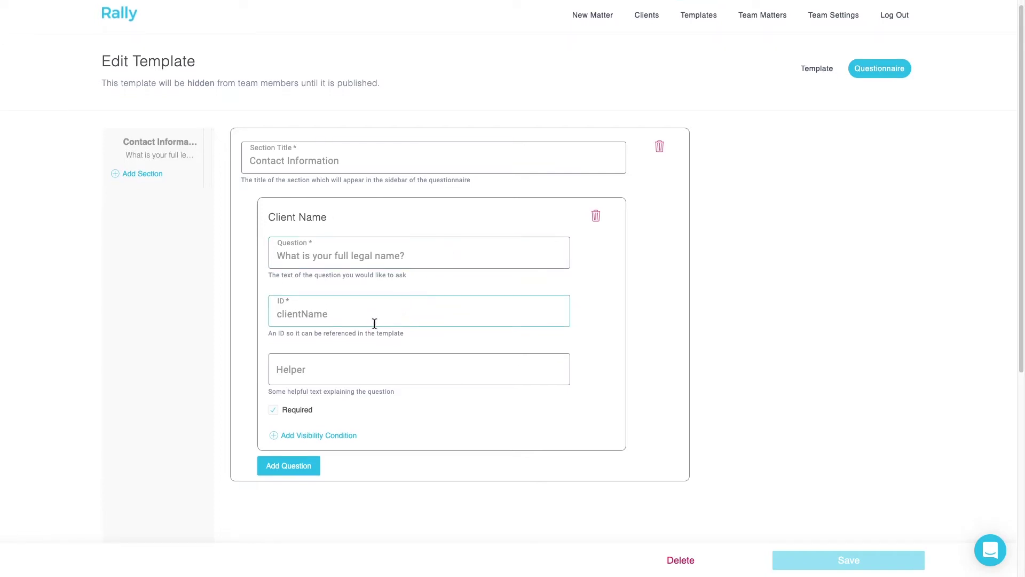
{"action": "left_click", "coordinate": [301, 467]}
{"action": "left_click", "coordinate": [360, 365]}
{"action": "left_click", "coordinate": [359, 359]}
{"action": "type", "text": "What is your address?"}
{"action": "key", "text": "Tab"}
{"action": "type", "text": "clientAddress"}
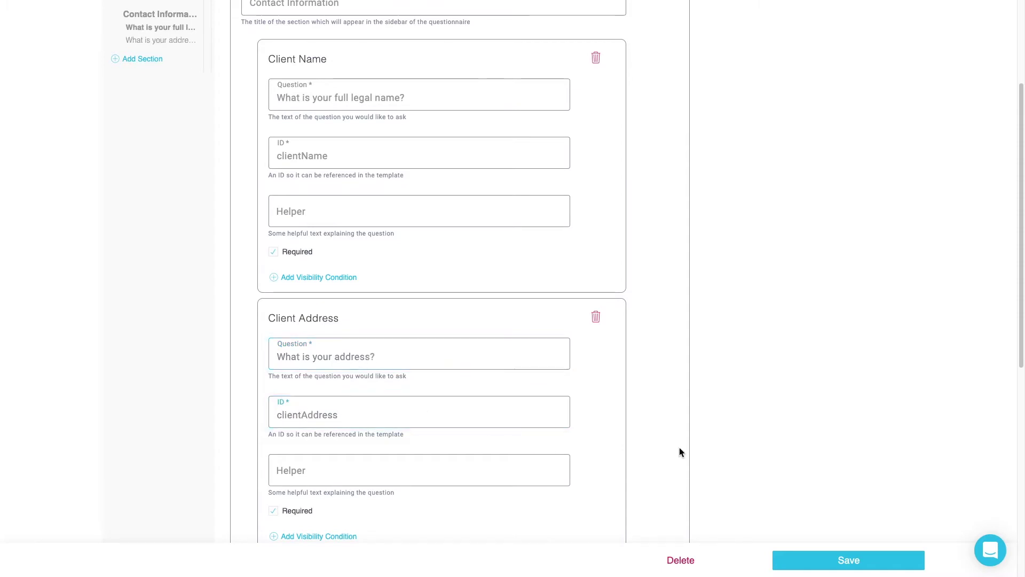
{"action": "scroll", "coordinate": [537, 419], "scroll_direction": "down", "scroll_amount": 3}
{"action": "left_click", "coordinate": [297, 400]}
{"action": "scroll", "coordinate": [372, 394], "scroll_direction": "down", "scroll_amount": 2}
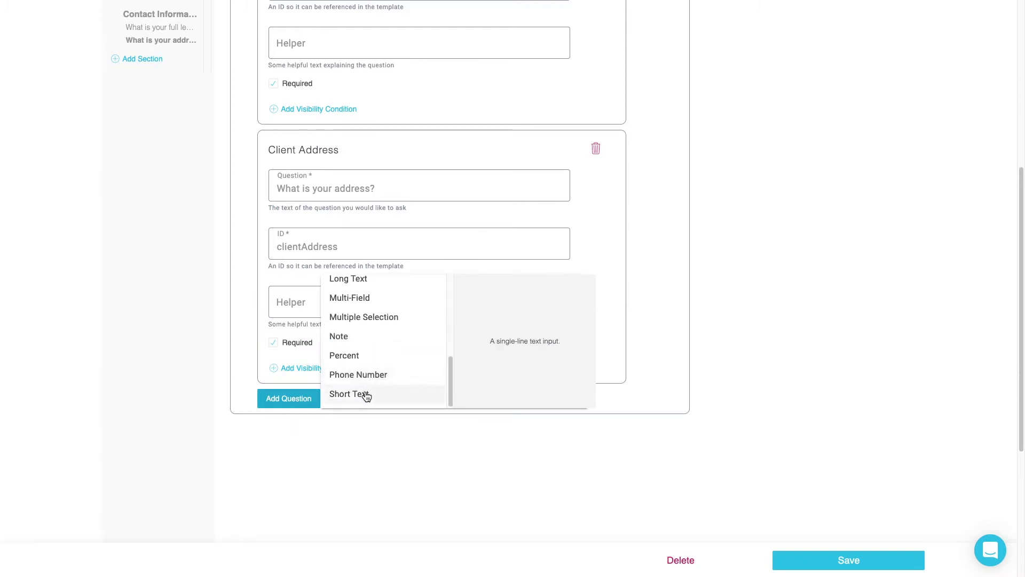
{"action": "scroll", "coordinate": [364, 395], "scroll_direction": "up", "scroll_amount": 3}
{"action": "scroll", "coordinate": [382, 296], "scroll_direction": "up", "scroll_amount": 1}
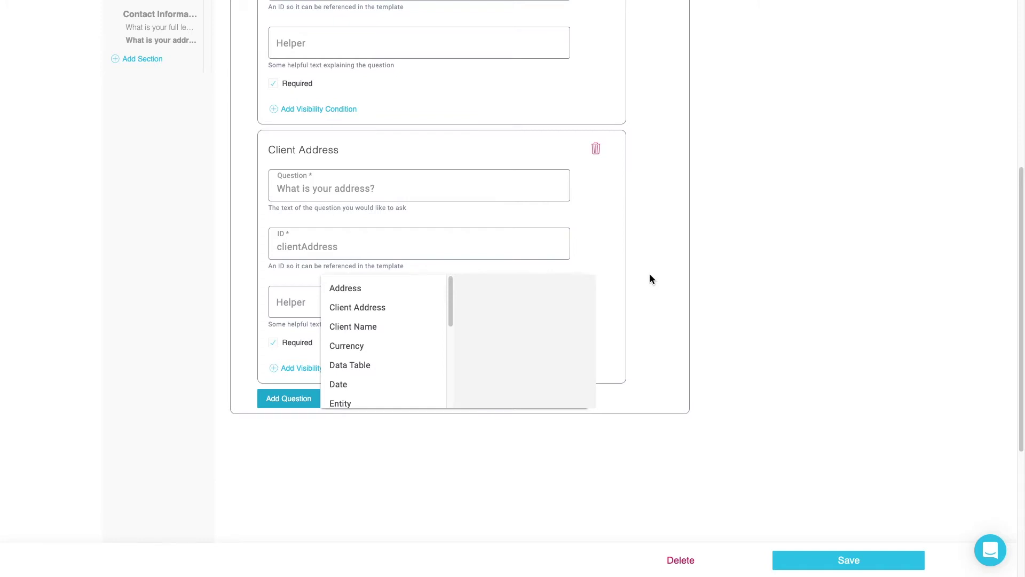
{"action": "left_click", "coordinate": [652, 278]}
{"action": "scroll", "coordinate": [674, 294], "scroll_direction": "up", "scroll_amount": 4}
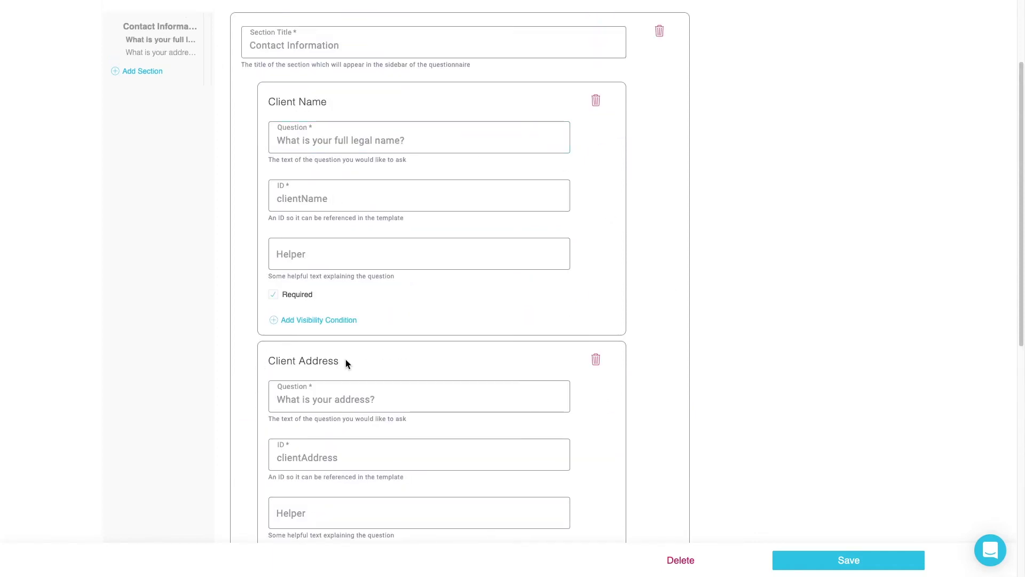
- Scroll past the required name and address questions, then move to the Word space with Ctrl+Right
{"action": "scroll", "coordinate": [389, 353], "scroll_direction": "down", "scroll_amount": 1}
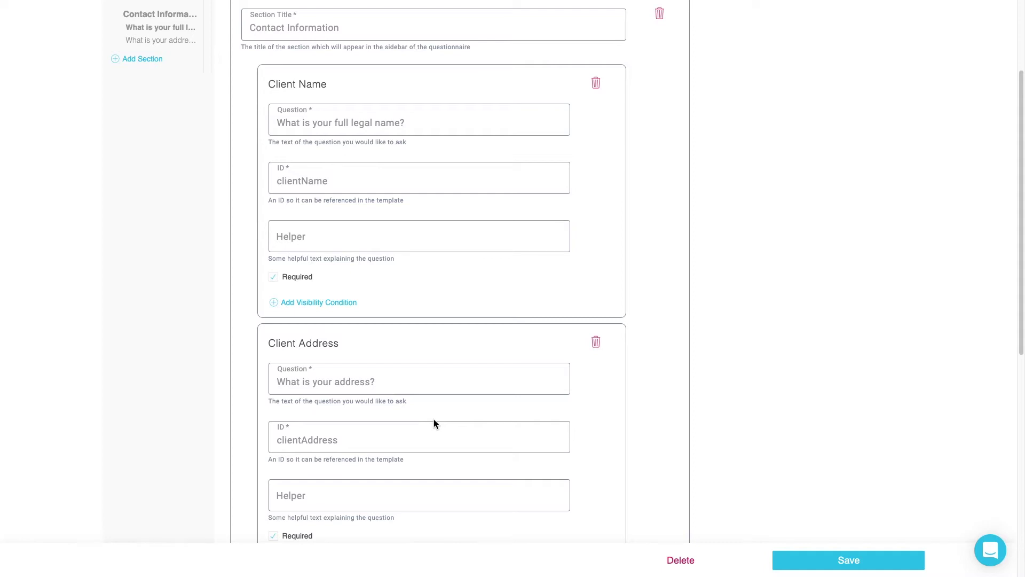
{"action": "key", "text": "ctrl+Right"}
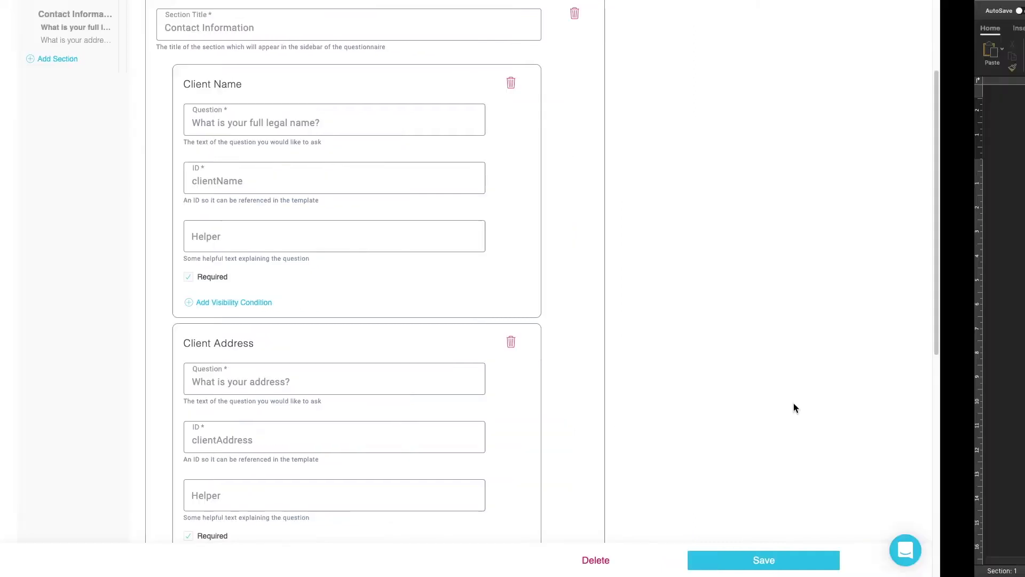
- Add an 'Address' row below clientName with the pasted clientAddress placeholders, and save the document
{"action": "left_click", "coordinate": [610, 210]}
{"action": "key", "text": "Tab"}
{"action": "type", "text": "Address"}
{"action": "key", "text": "Tab"}
{"action": "type", "text": "{clientAddress.line1}{#clientAddress.line2} {clientAddress.line2}{/} {clientAddress.city}, {clientAddress.subnationalDivision1} {clientAddress.postalCode}, {clientAddress.country}"}
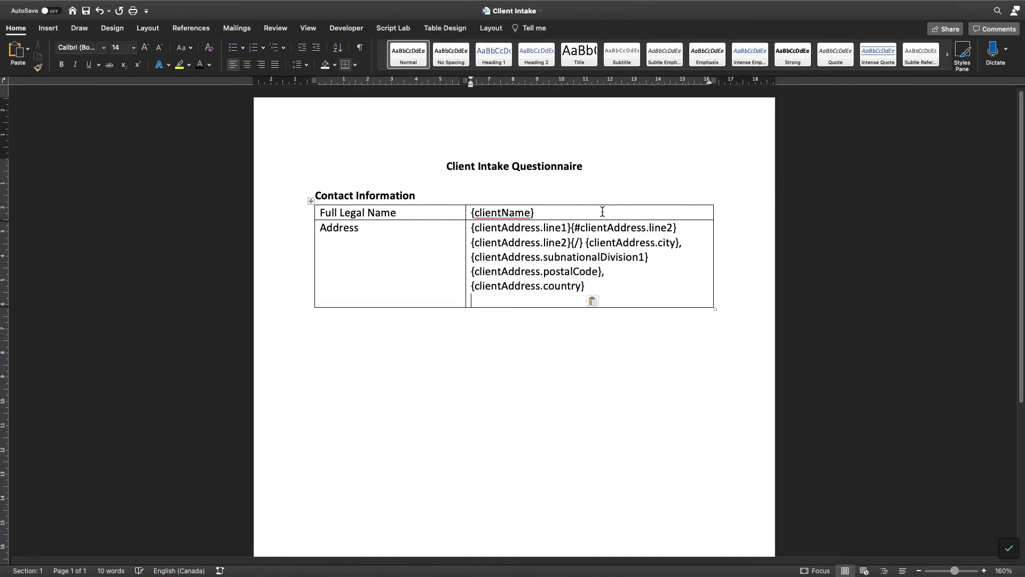
{"action": "key", "text": "super+s"}
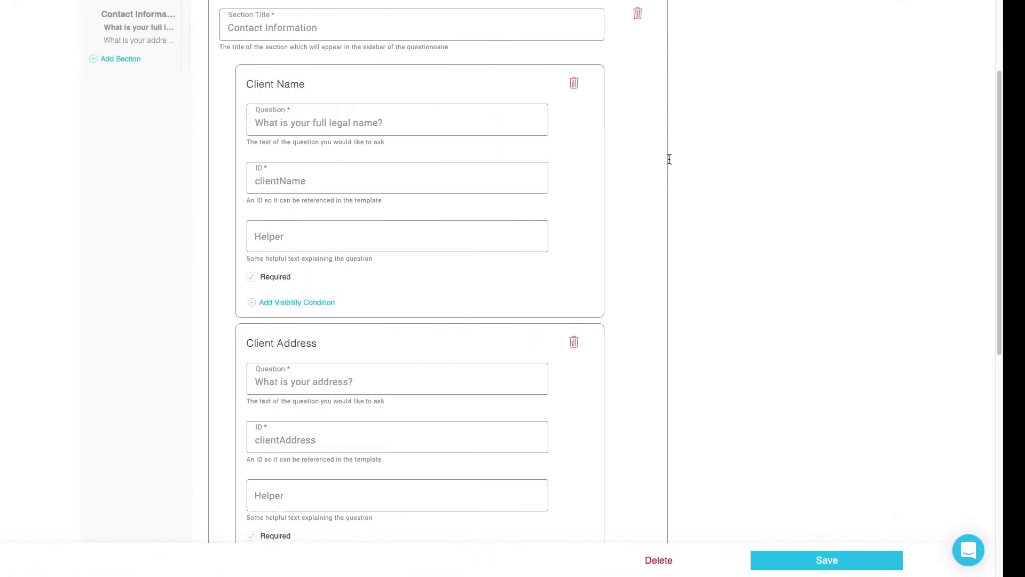
{"action": "scroll", "coordinate": [668, 159], "scroll_direction": "up", "scroll_amount": 3}
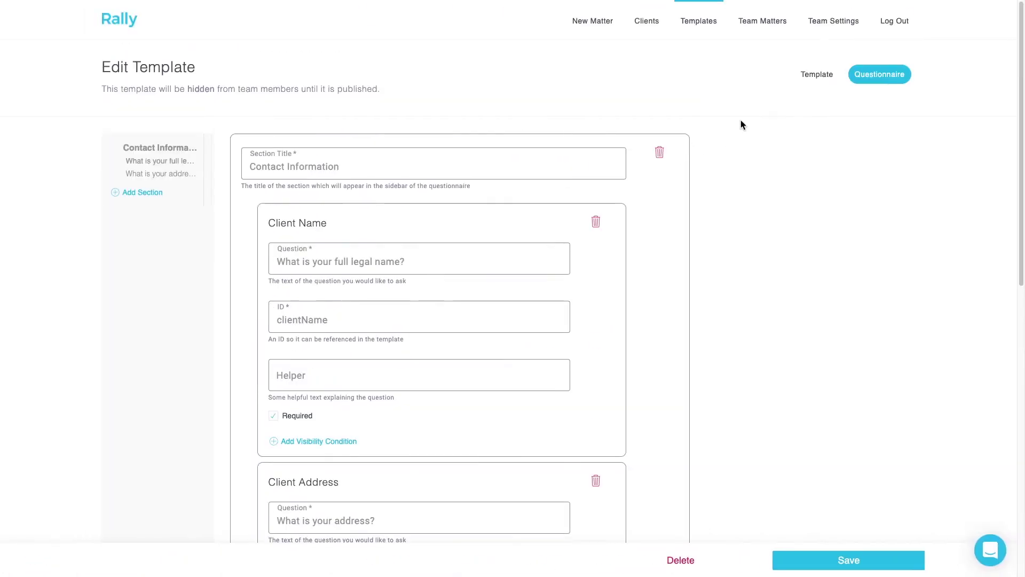
- On the Template tab, replace the Word document with Client Intake.docx and upload it
{"action": "left_click", "coordinate": [816, 74]}
{"action": "left_click", "coordinate": [298, 331]}
{"action": "left_click", "coordinate": [474, 112]}
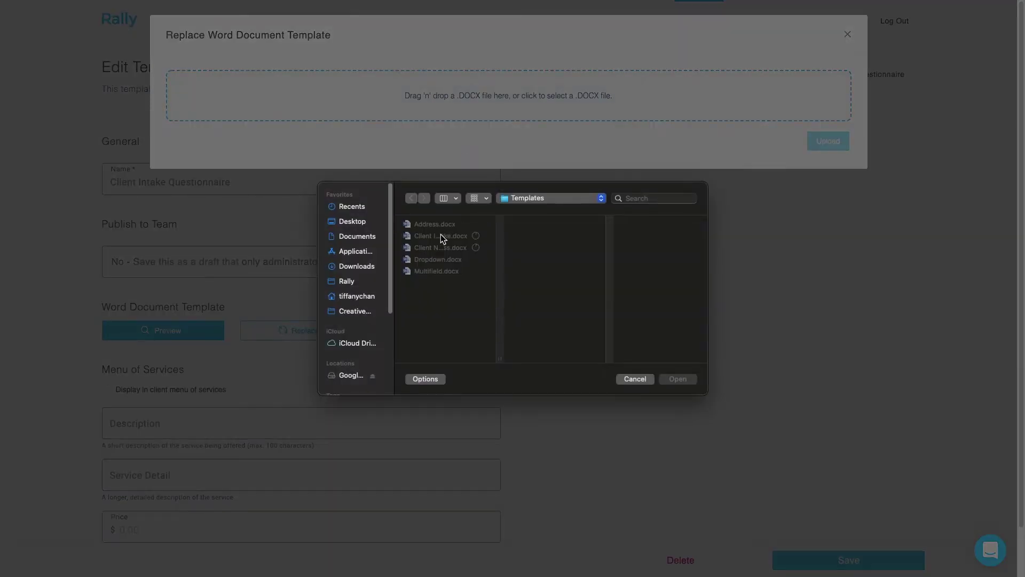
{"action": "left_click", "coordinate": [441, 235]}
{"action": "left_click", "coordinate": [687, 378]}
{"action": "left_click", "coordinate": [836, 165]}
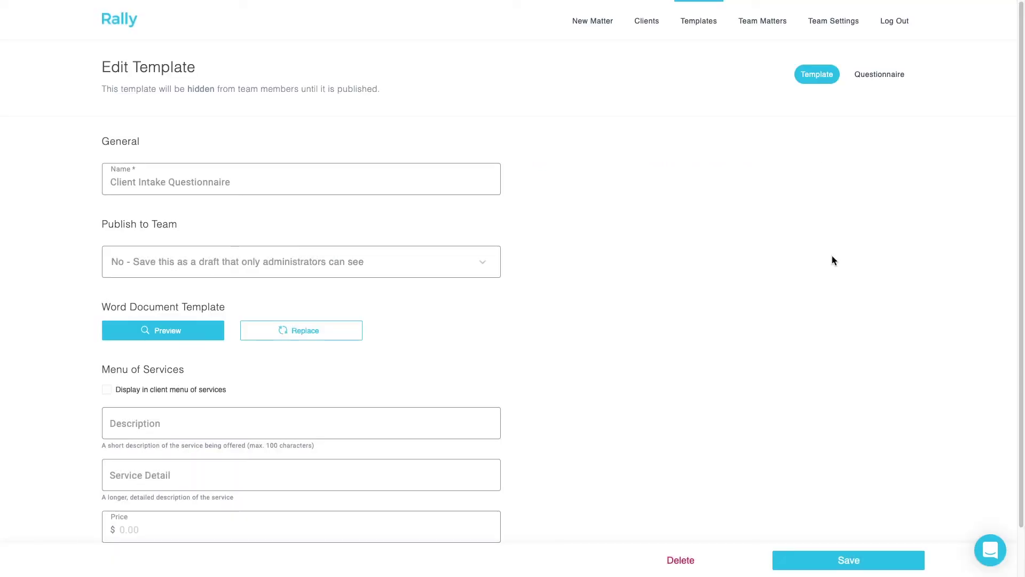
- Save the Client Intake Questionnaire template changes and return to the templates list
{"action": "left_click", "coordinate": [839, 558]}
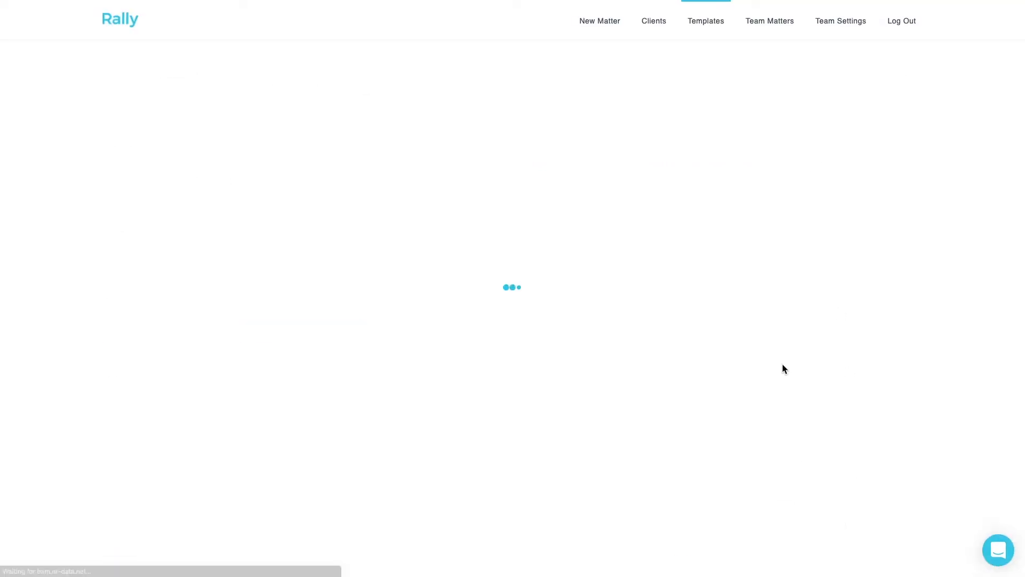
{"action": "left_click", "coordinate": [689, 23]}
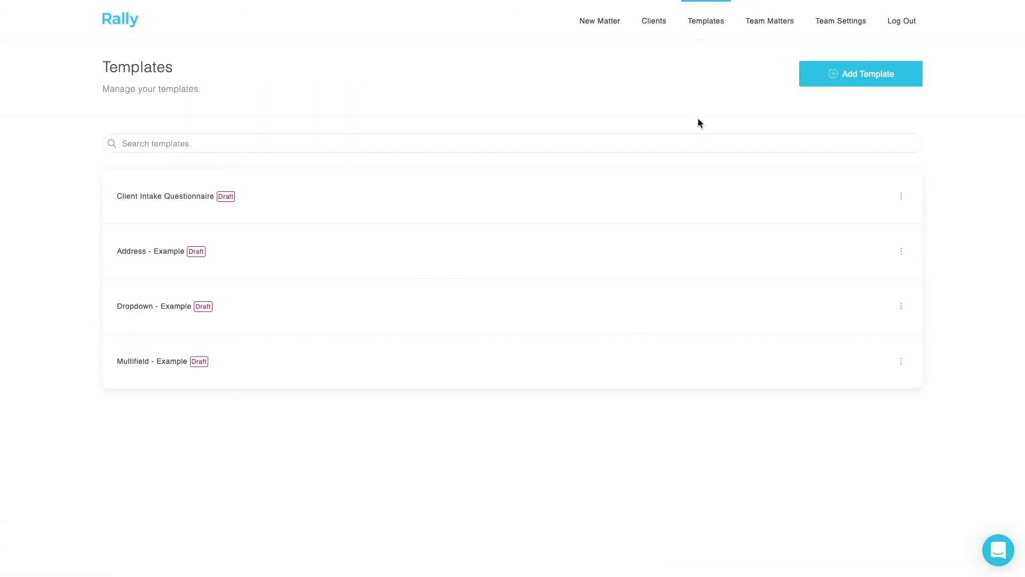
- Create a new template named 'Client Name & Client Address - Example'
{"action": "left_click", "coordinate": [849, 80]}
{"action": "left_click", "coordinate": [280, 176]}
{"action": "type", "text": "Client Name & Client Address - Example"}
{"action": "scroll", "coordinate": [828, 131], "scroll_direction": "down", "scroll_amount": 1}
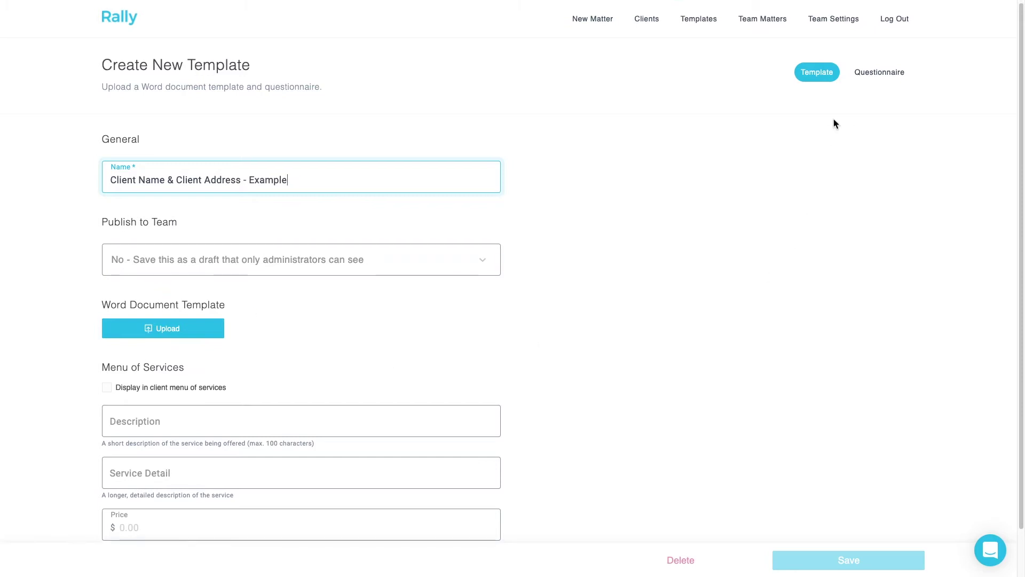
{"action": "left_click", "coordinate": [899, 75]}
- Title the section 'Basic Information' and add a Client Name question 'What is your name?' with ID clientName
{"action": "left_click", "coordinate": [385, 161]}
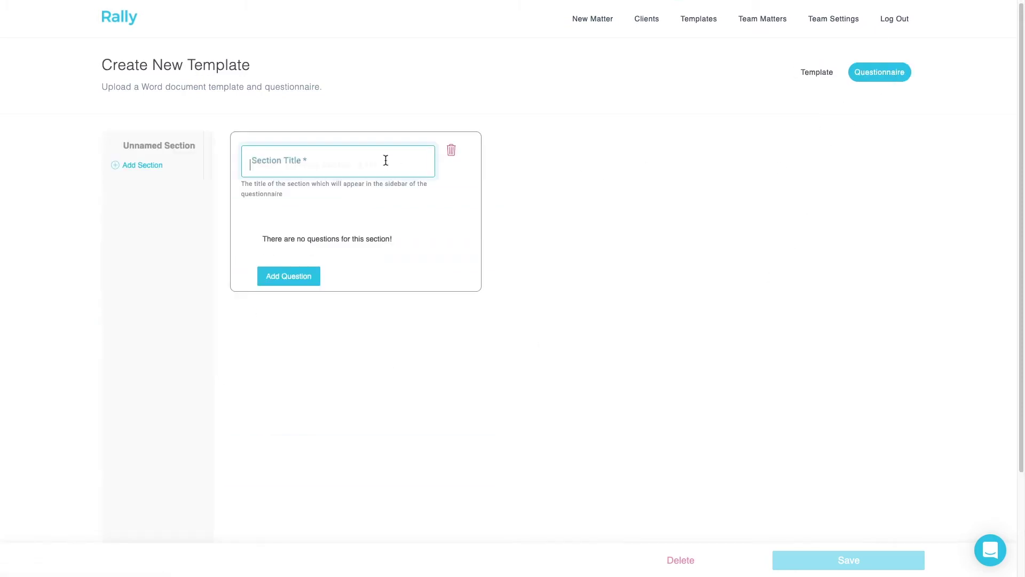
{"action": "type", "text": "Basic Information"}
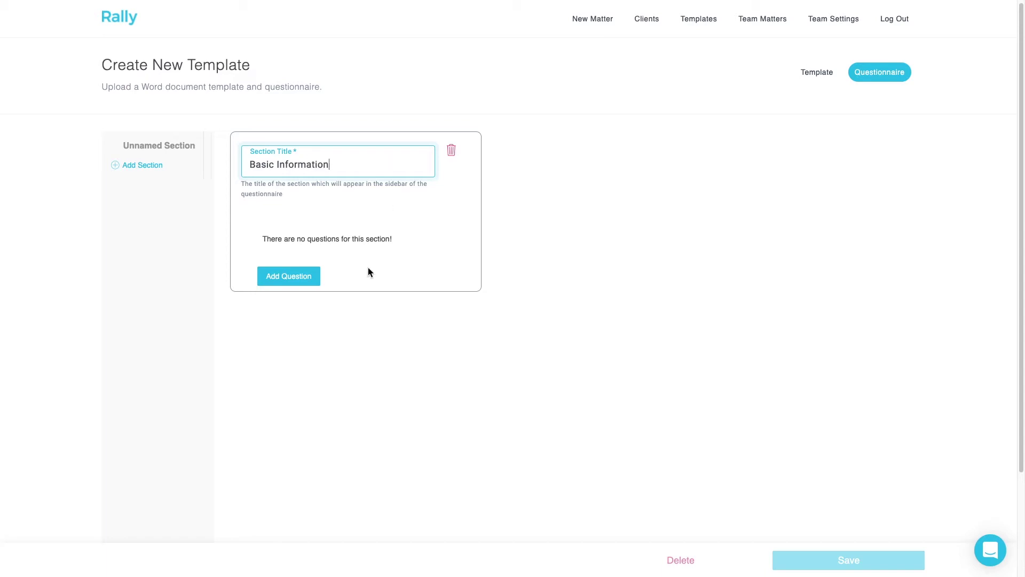
{"action": "left_click", "coordinate": [284, 273]}
{"action": "left_click", "coordinate": [359, 201]}
{"action": "left_click", "coordinate": [356, 244]}
{"action": "type", "text": "What is your name?"}
{"action": "key", "text": "Tab"}
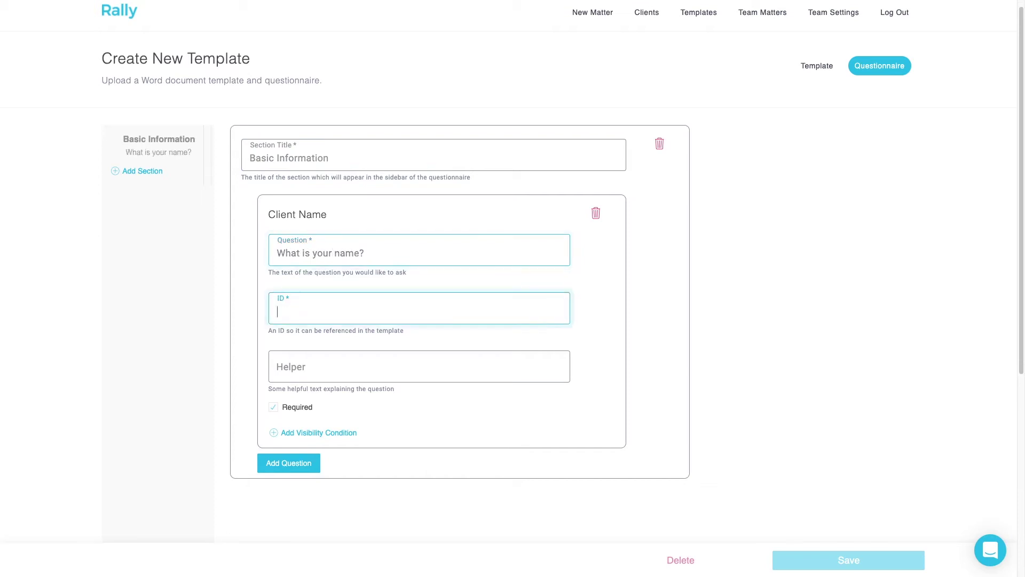
{"action": "type", "text": "clientName"}
- Add a Client Address question asking for the address, with ID clientAddress
{"action": "left_click", "coordinate": [304, 463]}
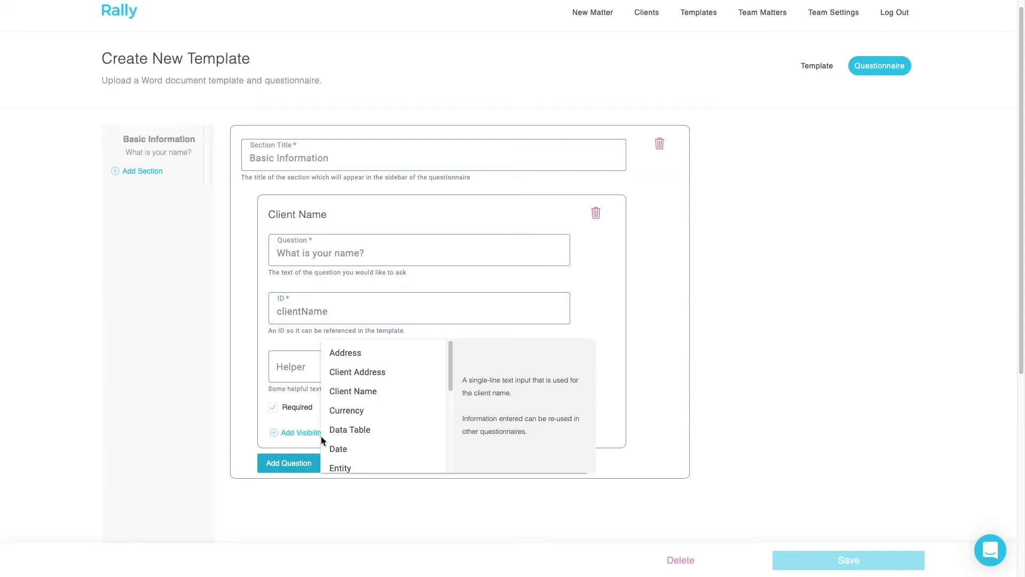
{"action": "left_click", "coordinate": [356, 374]}
{"action": "scroll", "coordinate": [355, 373], "scroll_direction": "down", "scroll_amount": 3}
{"action": "left_click", "coordinate": [354, 354]}
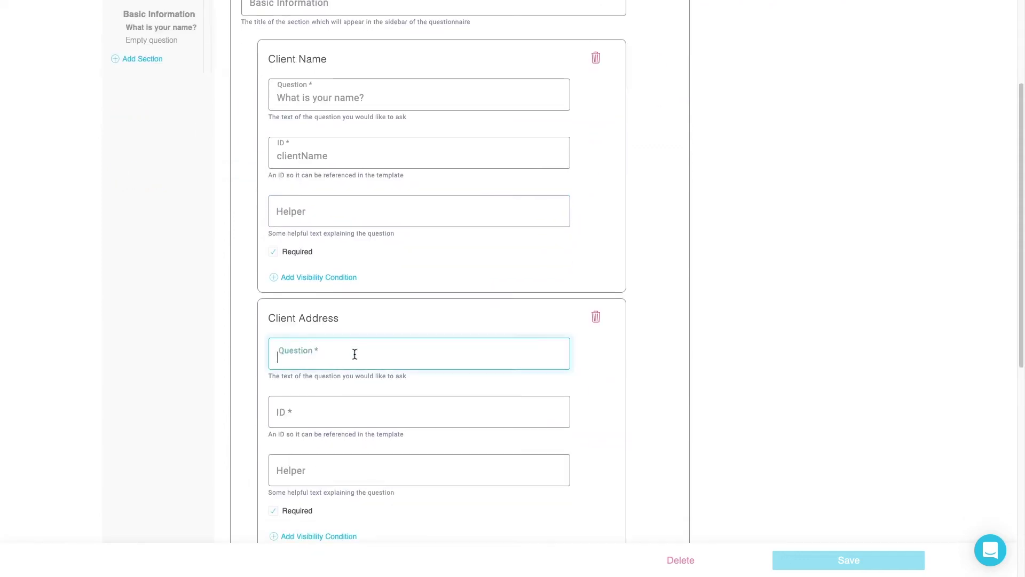
{"action": "type", "text": "What is your address?"}
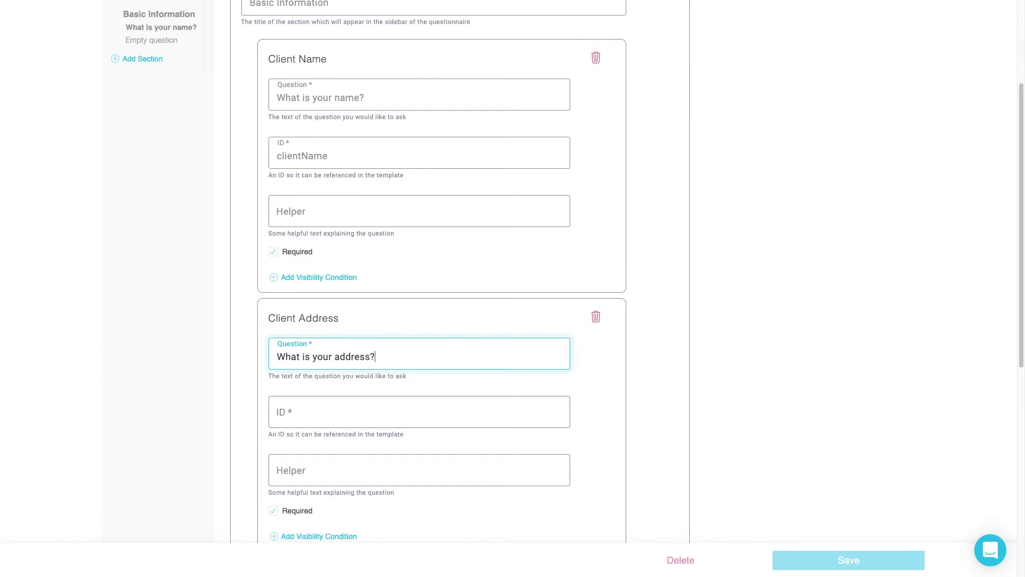
{"action": "key", "text": "Tab"}
{"action": "type", "text": "clien"}
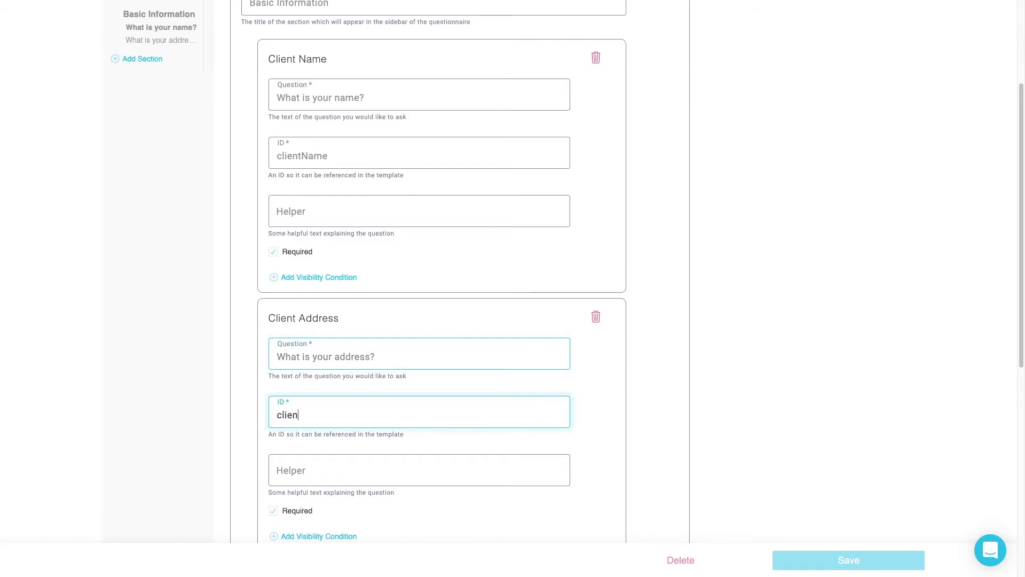
{"action": "type", "text": "tAddress"}
{"action": "scroll", "coordinate": [359, 371], "scroll_direction": "down", "scroll_amount": 3}
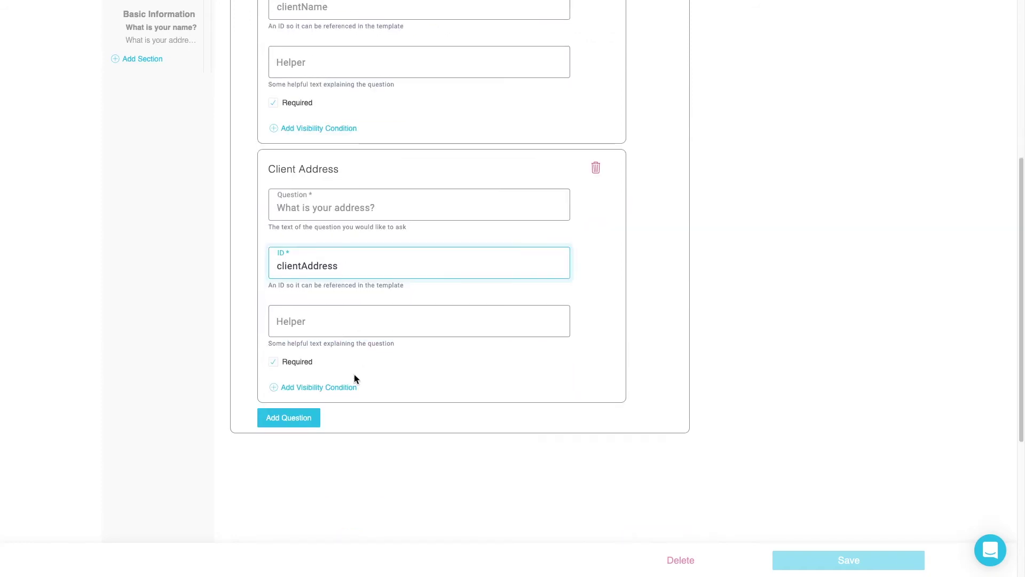
- Add a Date question 'What is your date of birth?' with ID dateOfBirth
{"action": "left_click", "coordinate": [294, 422]}
{"action": "left_click", "coordinate": [359, 399]}
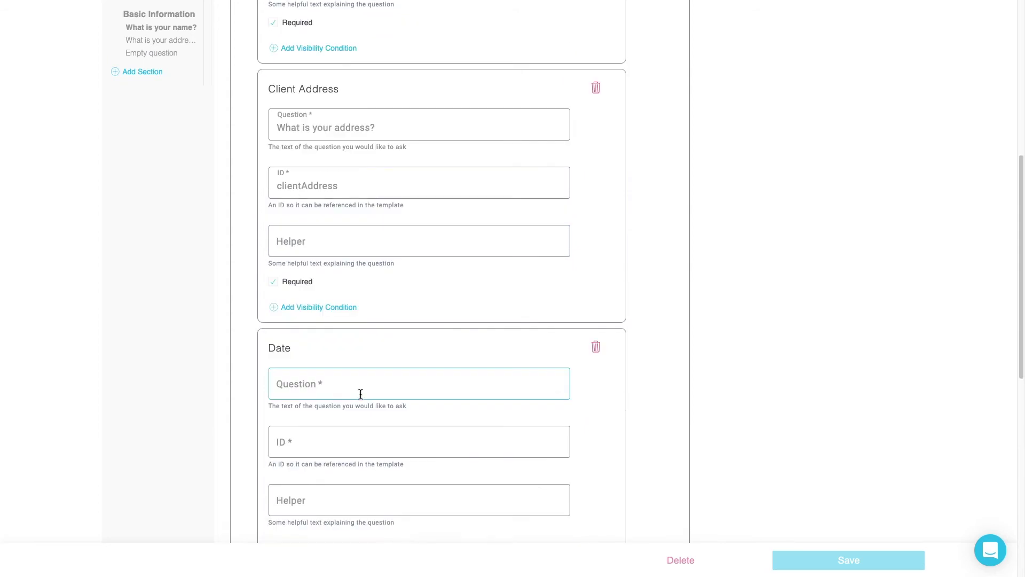
{"action": "scroll", "coordinate": [338, 357], "scroll_direction": "down", "scroll_amount": 2}
{"action": "left_click", "coordinate": [334, 313]}
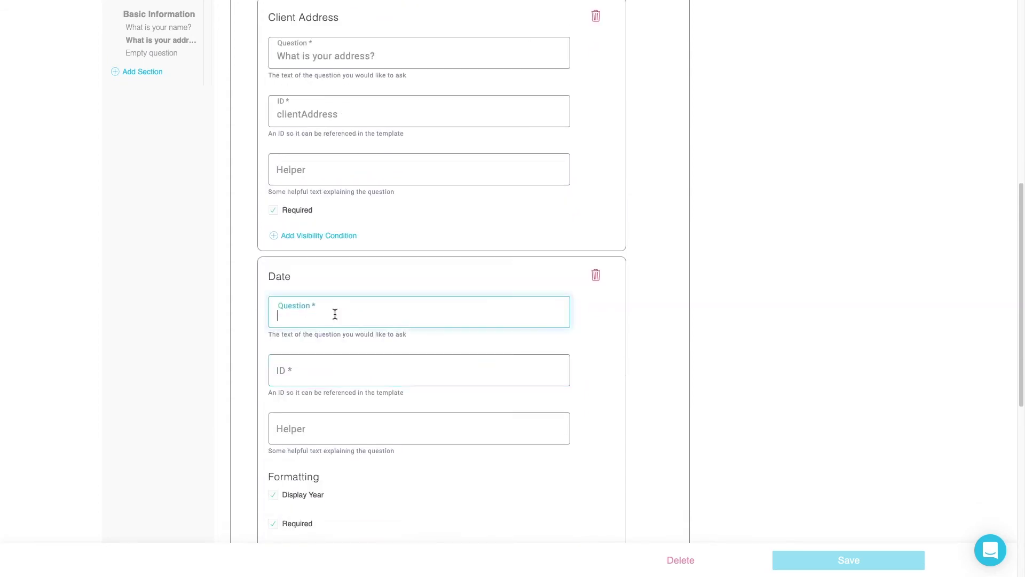
{"action": "type", "text": "What is your date of birth?"}
{"action": "key", "text": "Tab"}
{"action": "type", "text": "dateOfBirth"}
{"action": "left_click", "coordinate": [767, 347]}
- In the Client Name & Client Address document, insert {clientName} and the pasted clientAddress placeholders under Address:
{"action": "key", "text": "ctrl+Up"}
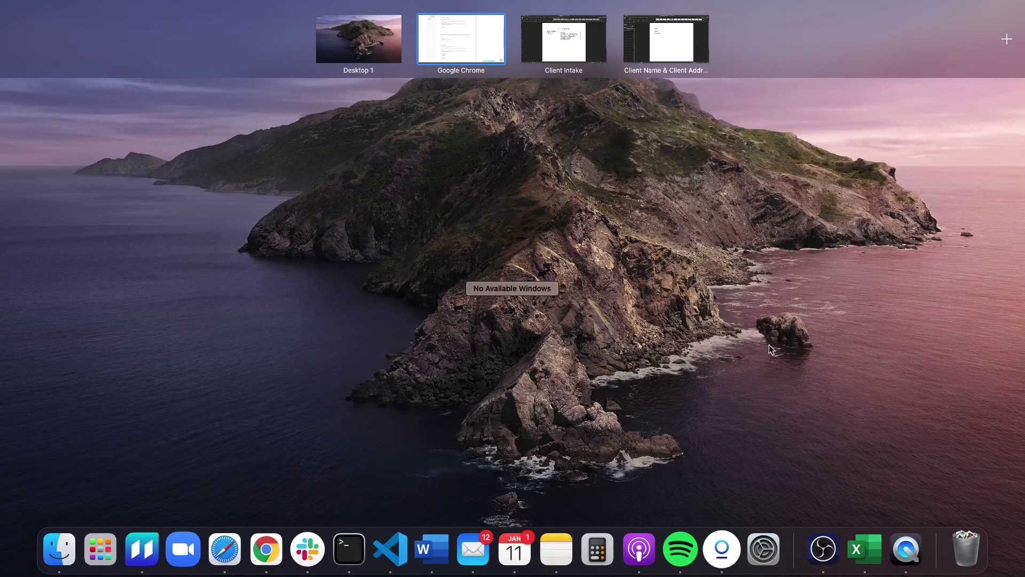
{"action": "left_click", "coordinate": [652, 34]}
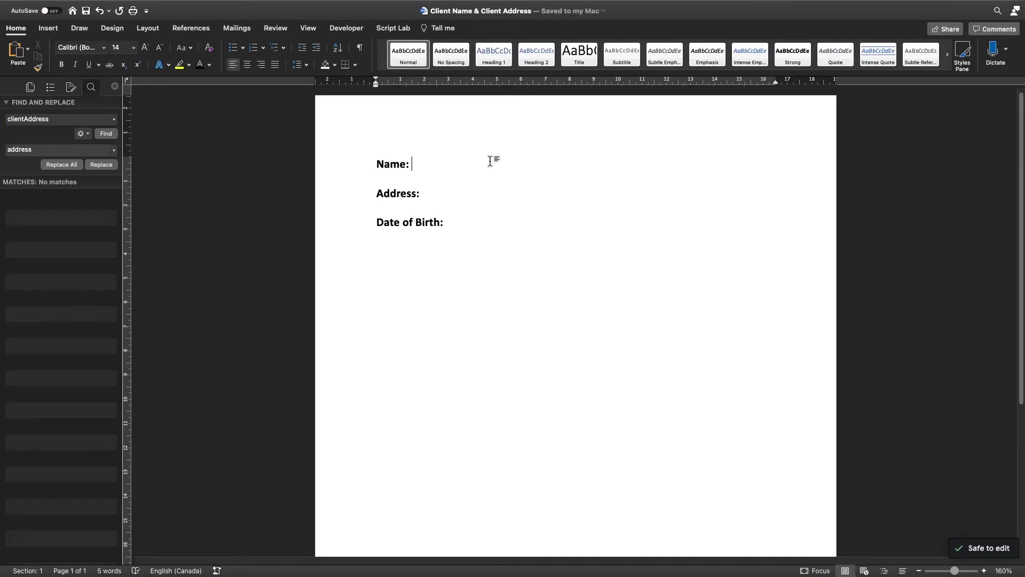
{"action": "type", "text": "{clientNam"}
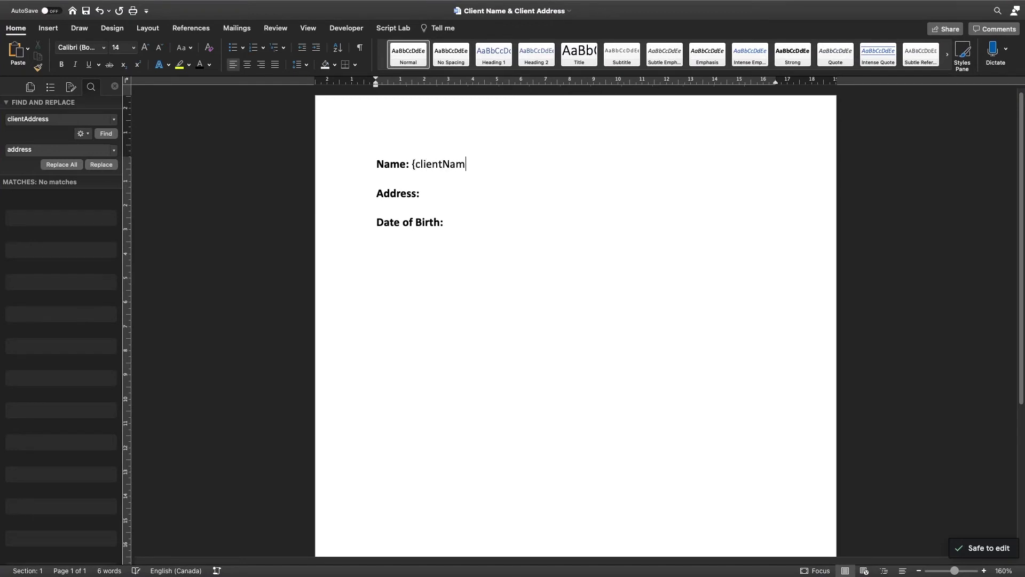
{"action": "type", "text": "e}"}
{"action": "left_click", "coordinate": [518, 195]}
{"action": "key", "text": "Return"}
{"action": "type", "text": "{clientAddress.line1}{#clientAddress.line2} {clientAddress.line2}{/} {clientAddress.city}, {clientAddress.subnationalDivision1} {clientAddress.postalCode}, {clientAddress.country}"}
{"action": "key", "text": "BackSpace"}
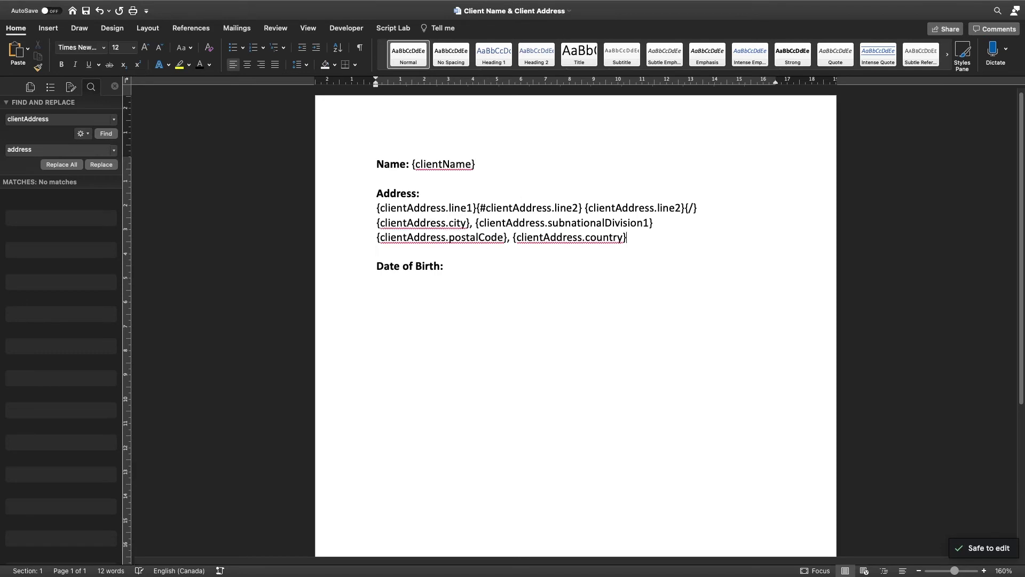
- Add {dateOfBirth} after Date of Birth: and save the document
{"action": "left_click", "coordinate": [469, 265]}
{"action": "type", "text": "{dateOfBirth}"}
{"action": "key", "text": "super+s"}
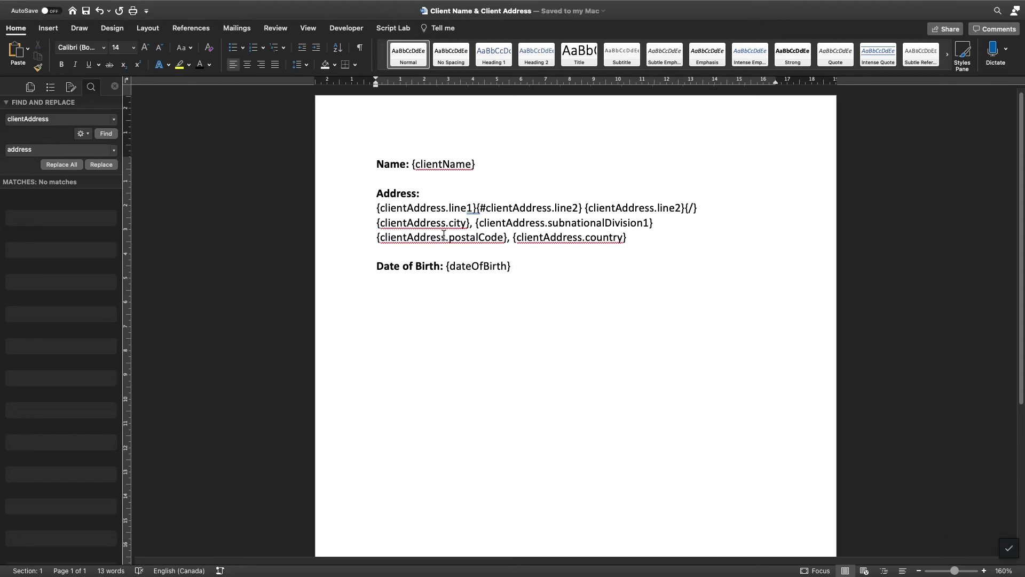
{"action": "key", "text": "ctrl+Up"}
- Upload the Client Name & Client Address .docx as the template's Word document
{"action": "left_click", "coordinate": [458, 53]}
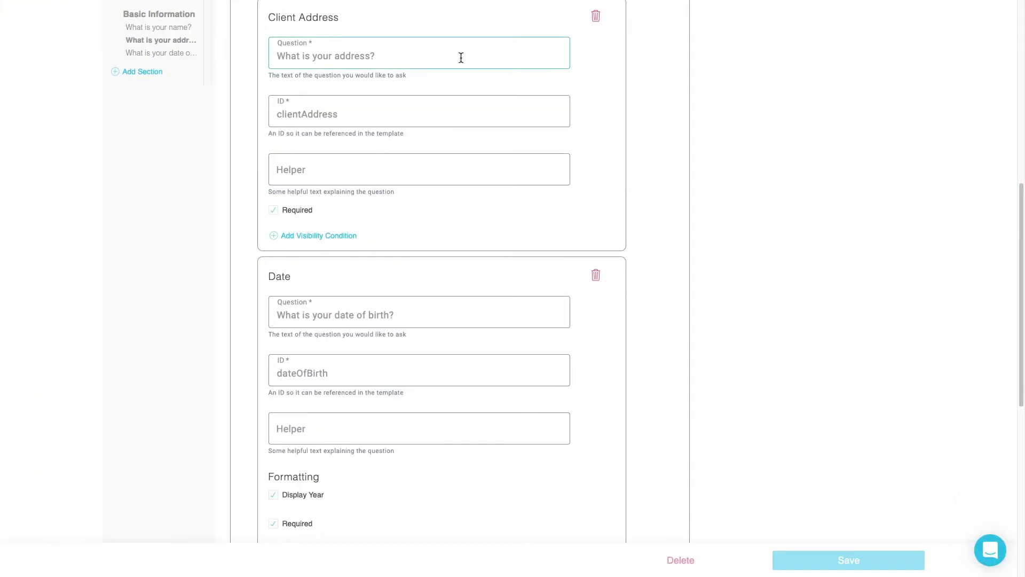
{"action": "scroll", "coordinate": [694, 224], "scroll_direction": "up", "scroll_amount": 8}
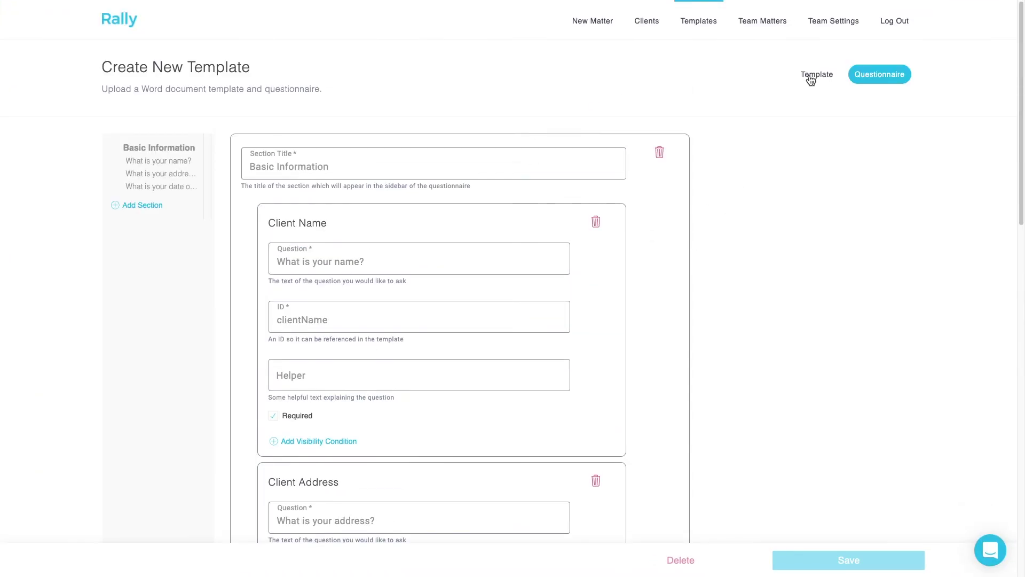
{"action": "left_click", "coordinate": [810, 79]}
{"action": "left_click", "coordinate": [183, 329]}
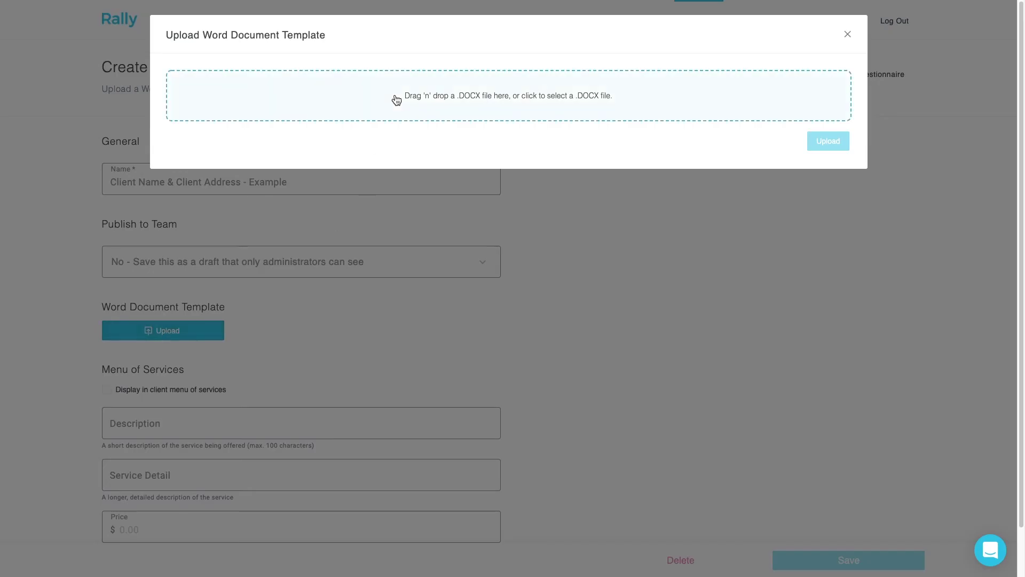
{"action": "left_click", "coordinate": [396, 100]}
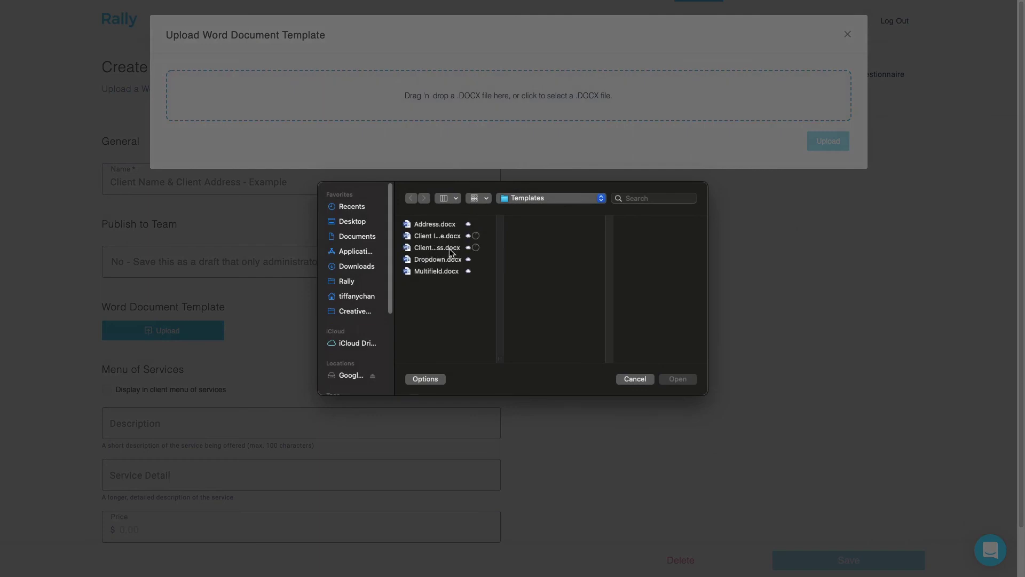
{"action": "left_click", "coordinate": [438, 247]}
{"action": "left_click", "coordinate": [675, 379]}
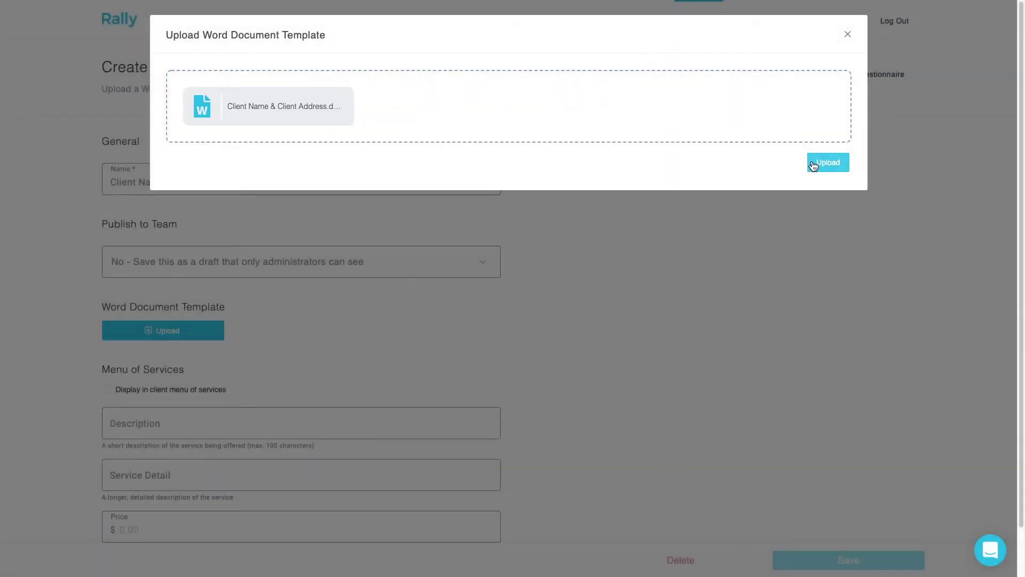
{"action": "left_click", "coordinate": [812, 163]}
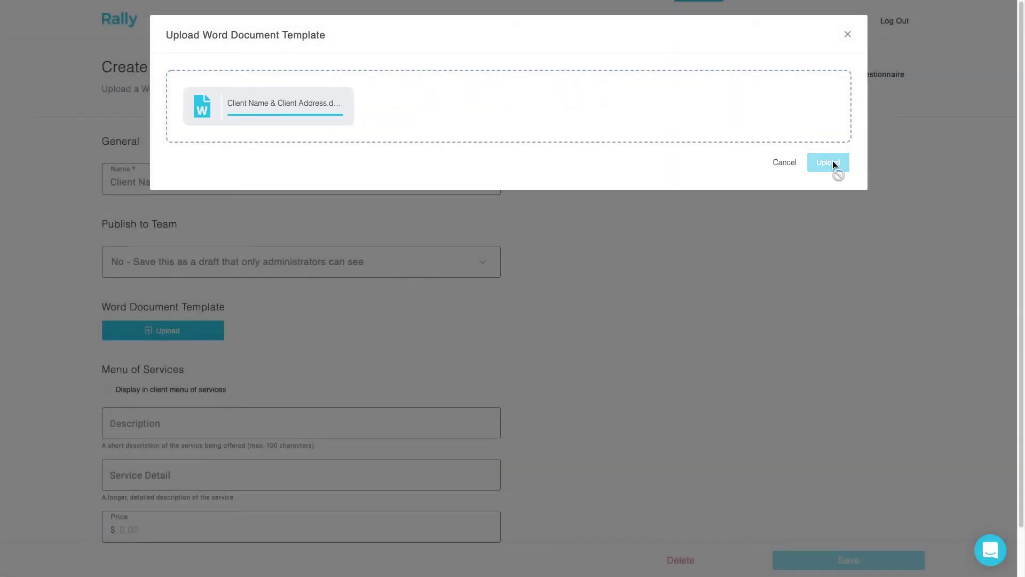
- Save the template and bring up the New Matter template list
{"action": "left_click", "coordinate": [829, 163]}
{"action": "left_click", "coordinate": [843, 561]}
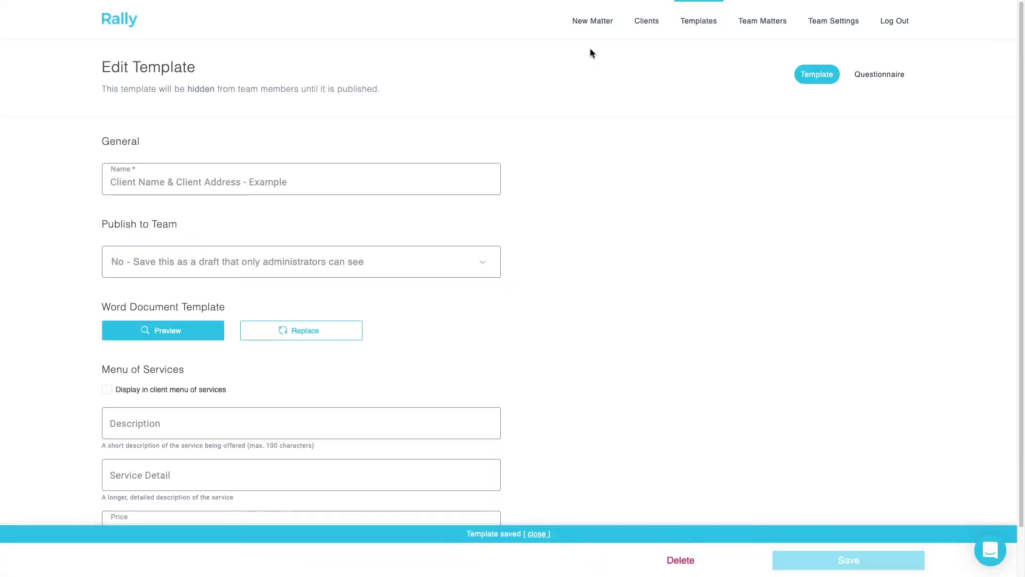
{"action": "left_click", "coordinate": [588, 21]}
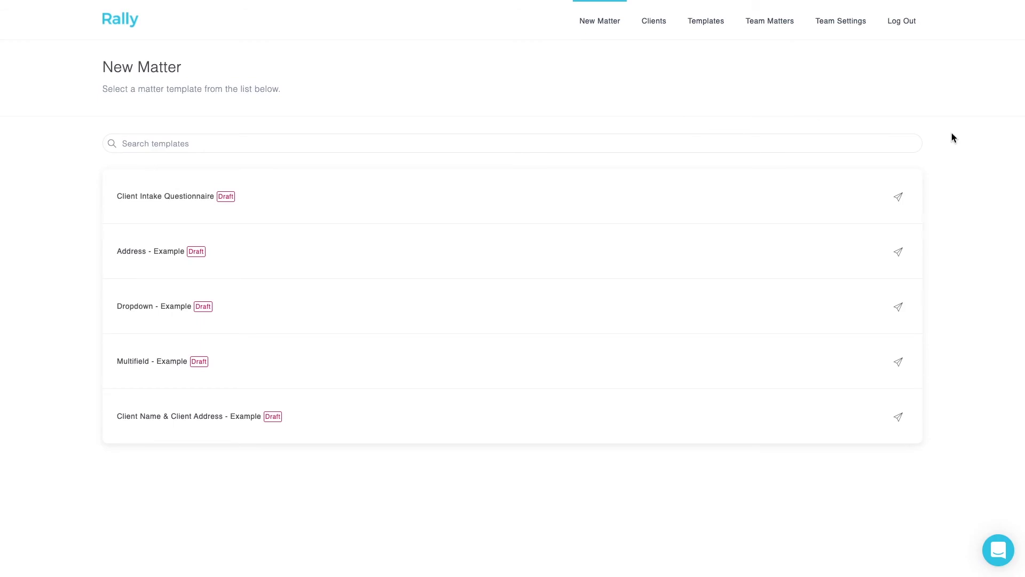
- Send the Client Intake Questionnaire to the client's suggested e-mail address
{"action": "left_click", "coordinate": [898, 197]}
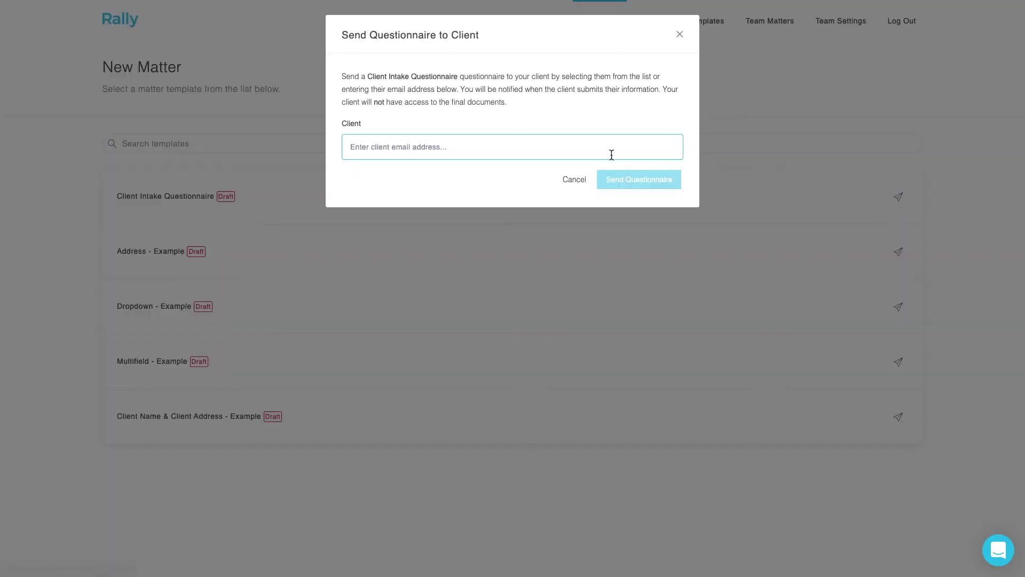
{"action": "left_click", "coordinate": [521, 173]}
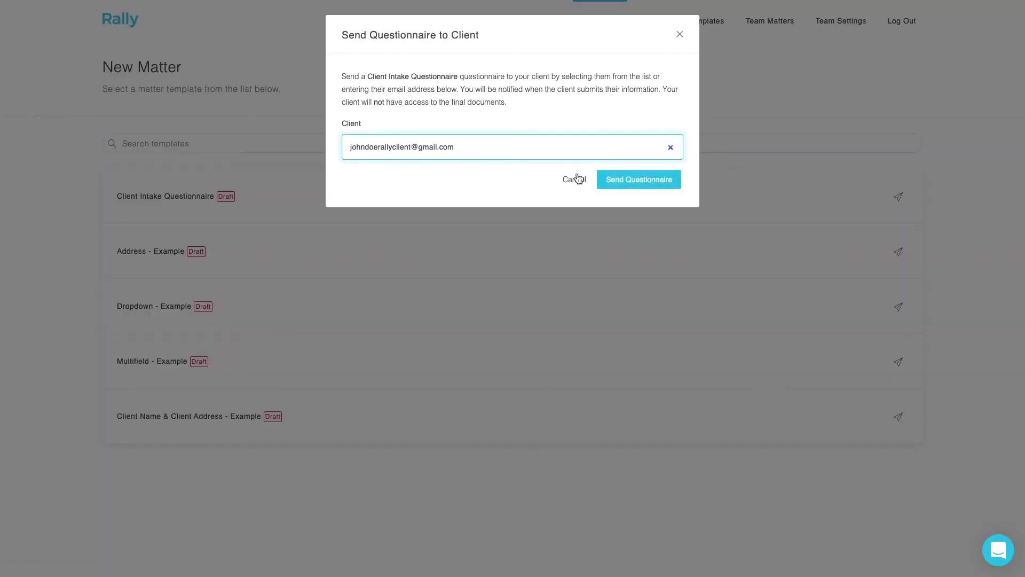
{"action": "left_click", "coordinate": [643, 182]}
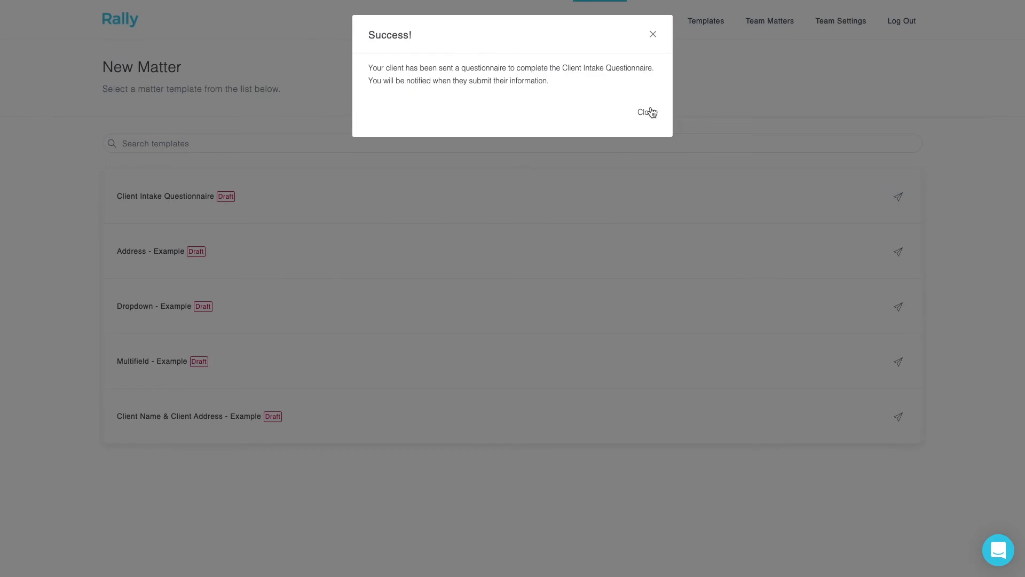
{"action": "left_click", "coordinate": [649, 113]}
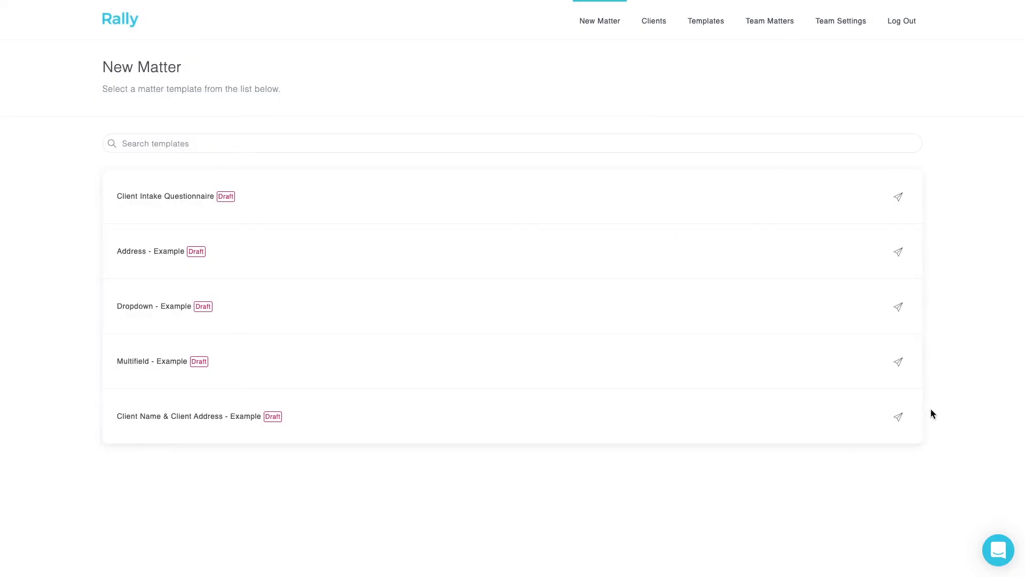
- Send the Client Name & Client Address - Example questionnaire to the same client, then log out
{"action": "left_click", "coordinate": [898, 416]}
{"action": "left_click", "coordinate": [505, 144]}
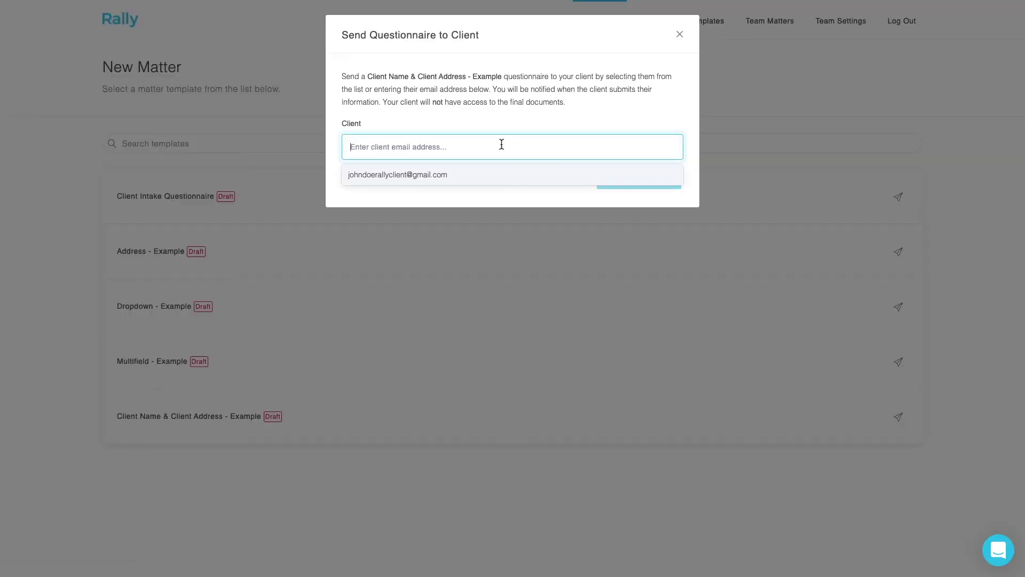
{"action": "left_click", "coordinate": [476, 175]}
{"action": "left_click", "coordinate": [634, 179]}
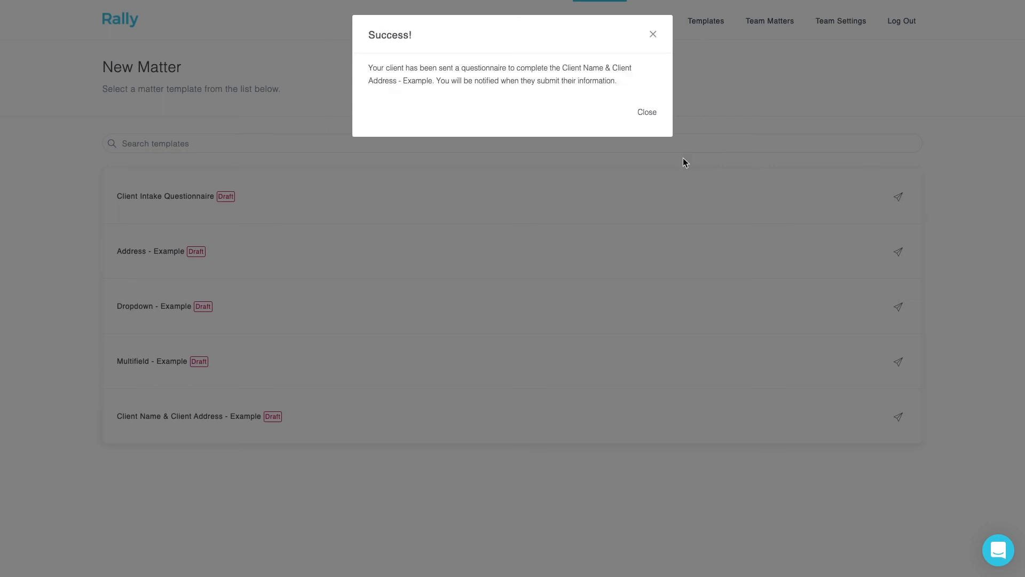
{"action": "left_click", "coordinate": [636, 112]}
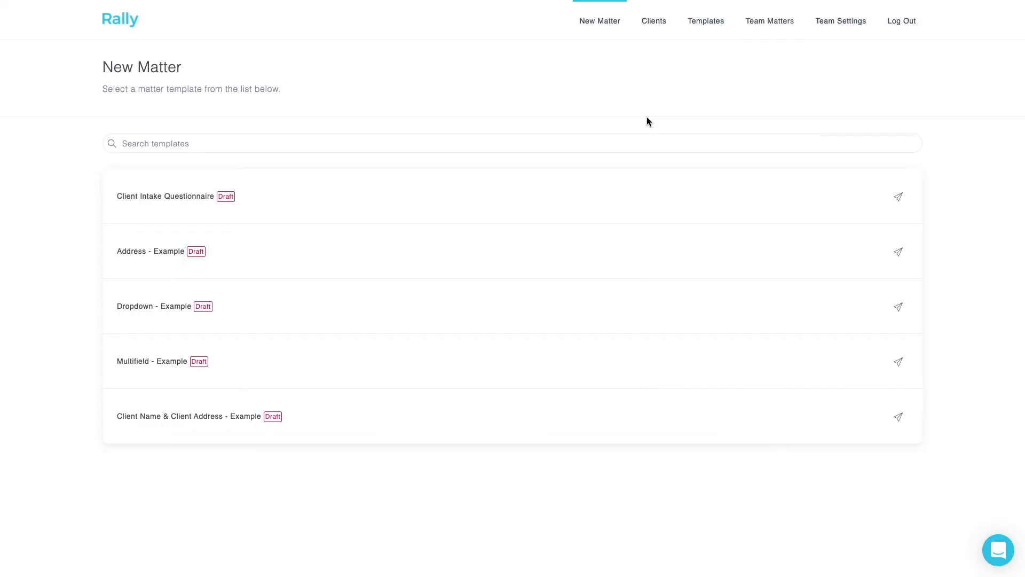
{"action": "left_click", "coordinate": [894, 30]}
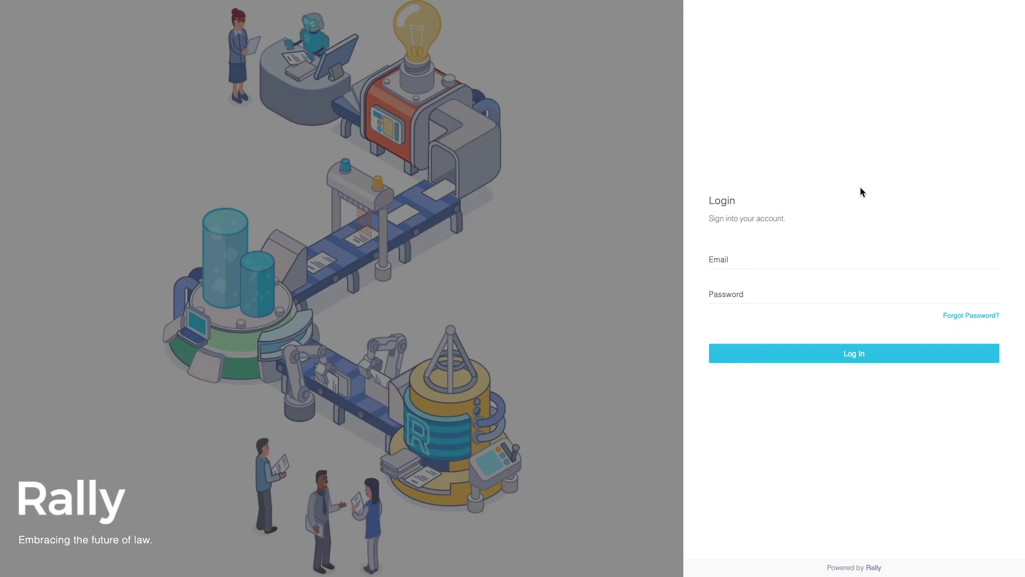
- Log in to Rally with the client's e-mail and password
{"action": "left_click", "coordinate": [762, 265]}
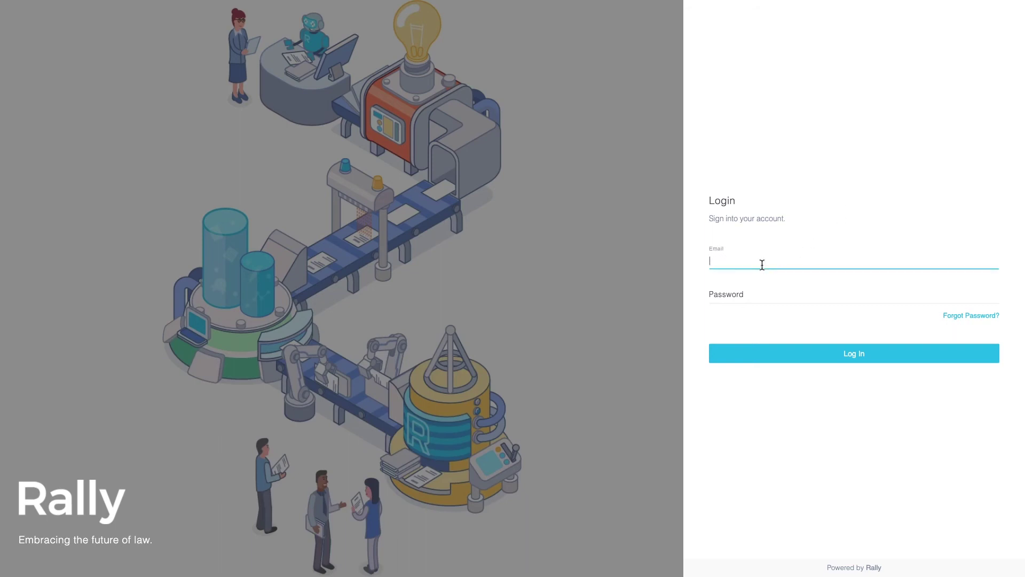
{"action": "left_click", "coordinate": [751, 357]}
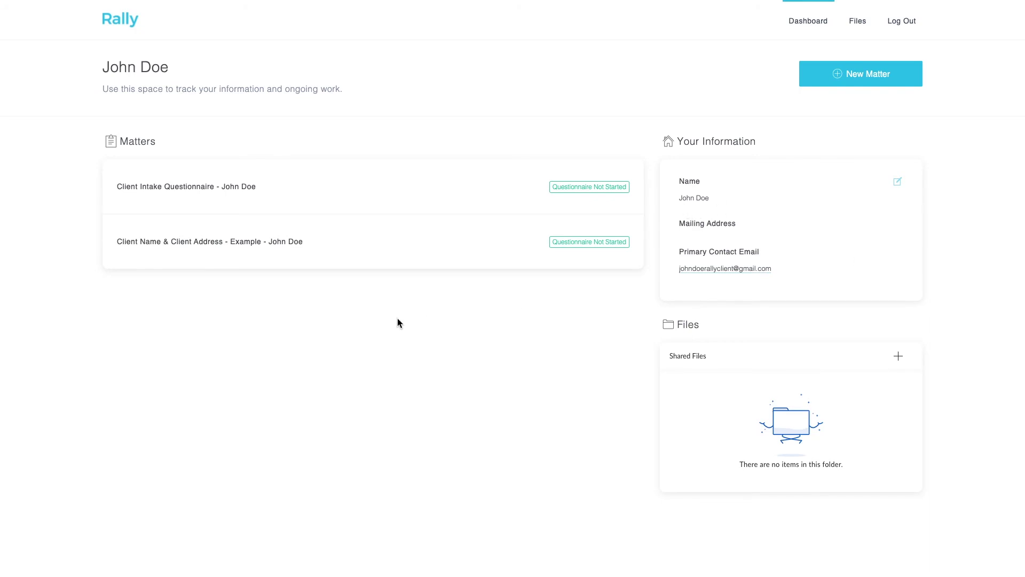
- Fill the Client Intake Questionnaire with a suggested Los Angeles address, submit it, and return to the dashboard
{"action": "left_click", "coordinate": [304, 188]}
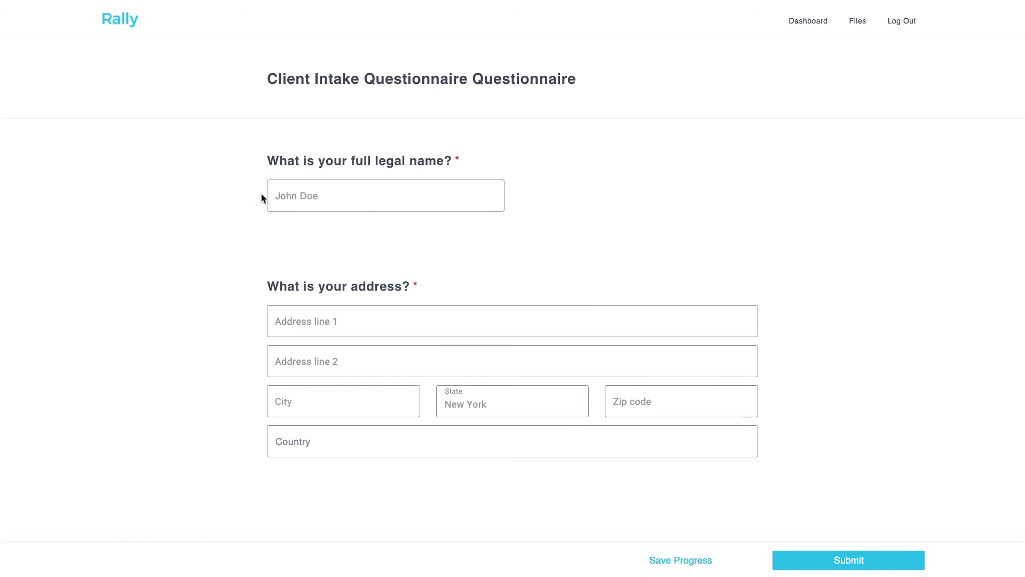
{"action": "left_click", "coordinate": [585, 201]}
{"action": "left_click", "coordinate": [485, 320]}
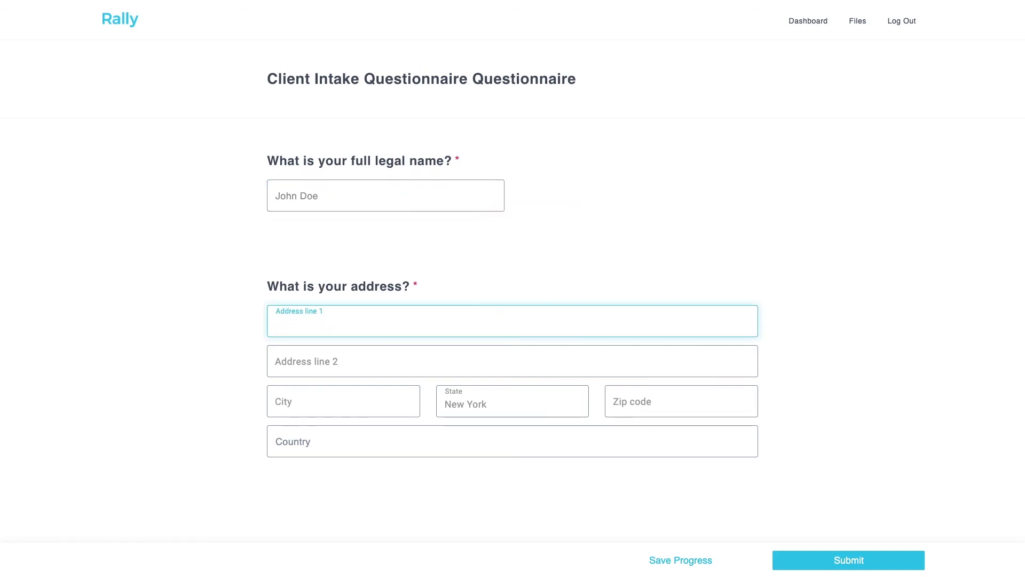
{"action": "type", "text": "1234"}
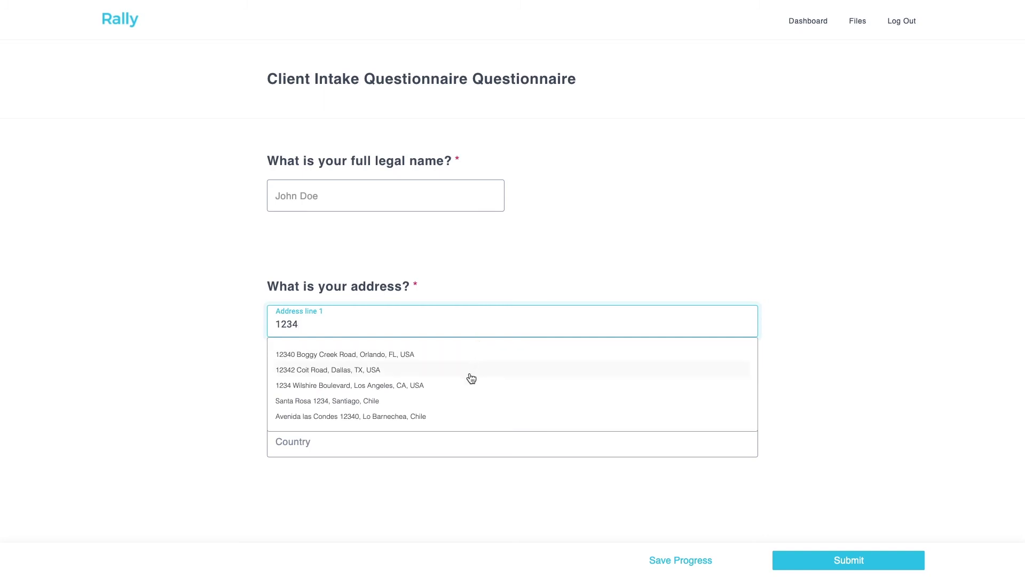
{"action": "left_click", "coordinate": [468, 381]}
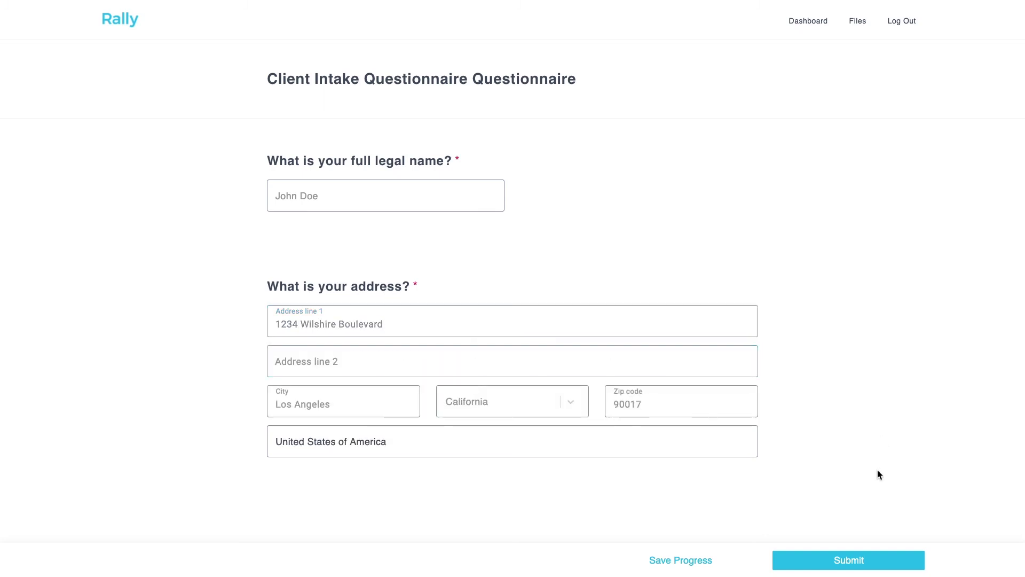
{"action": "left_click", "coordinate": [838, 563]}
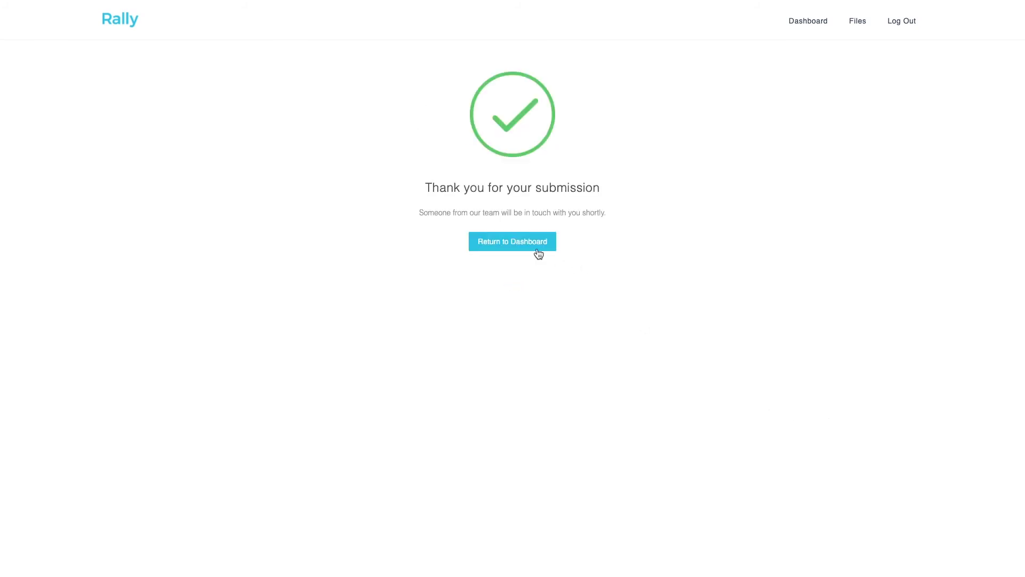
{"action": "left_click", "coordinate": [520, 243]}
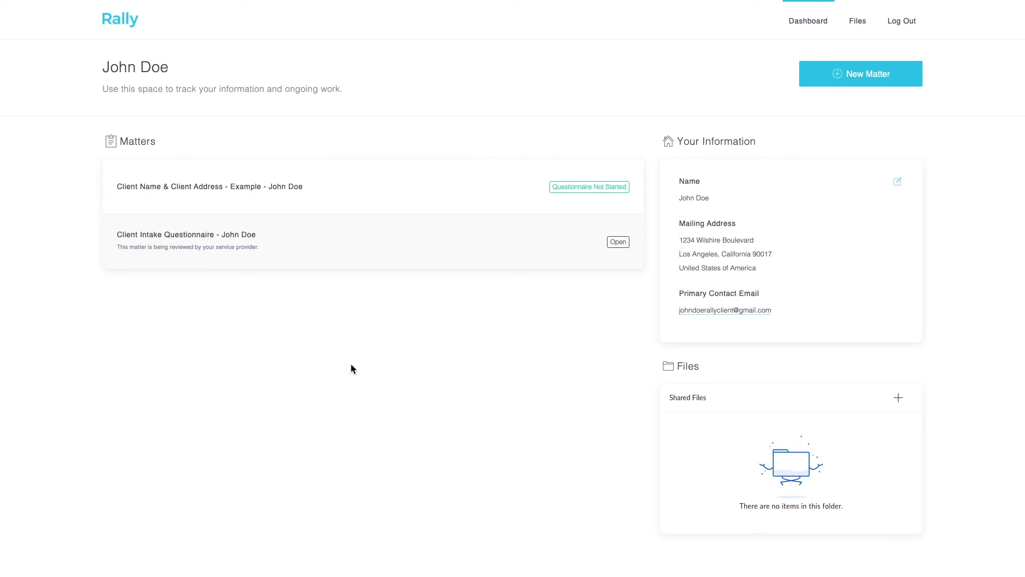
- Replace the Client Name & Client Address questionnaire's address with a suggested Chicago, Illinois address
{"action": "left_click", "coordinate": [358, 185]}
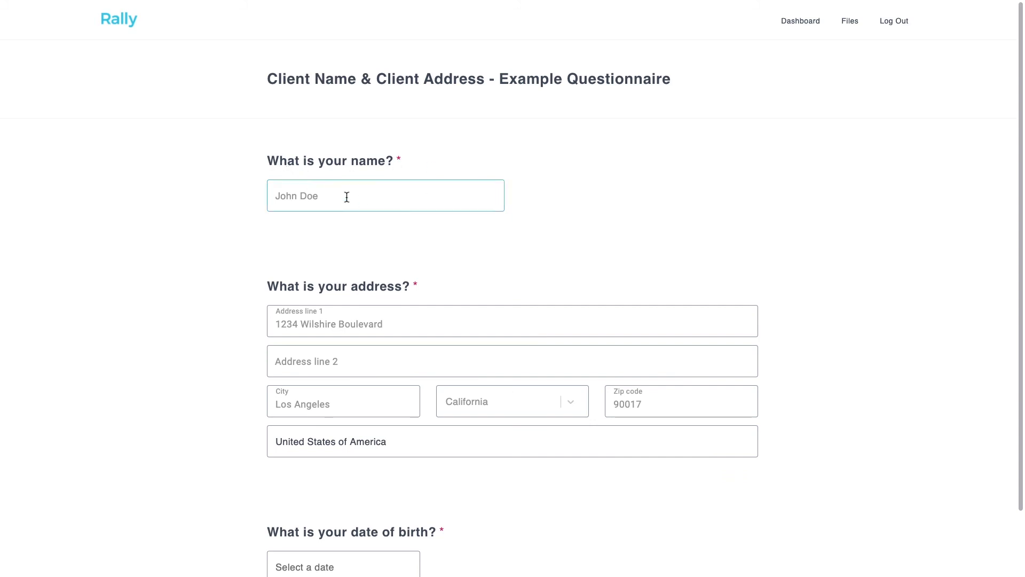
{"action": "scroll", "coordinate": [398, 313], "scroll_direction": "down", "scroll_amount": 2}
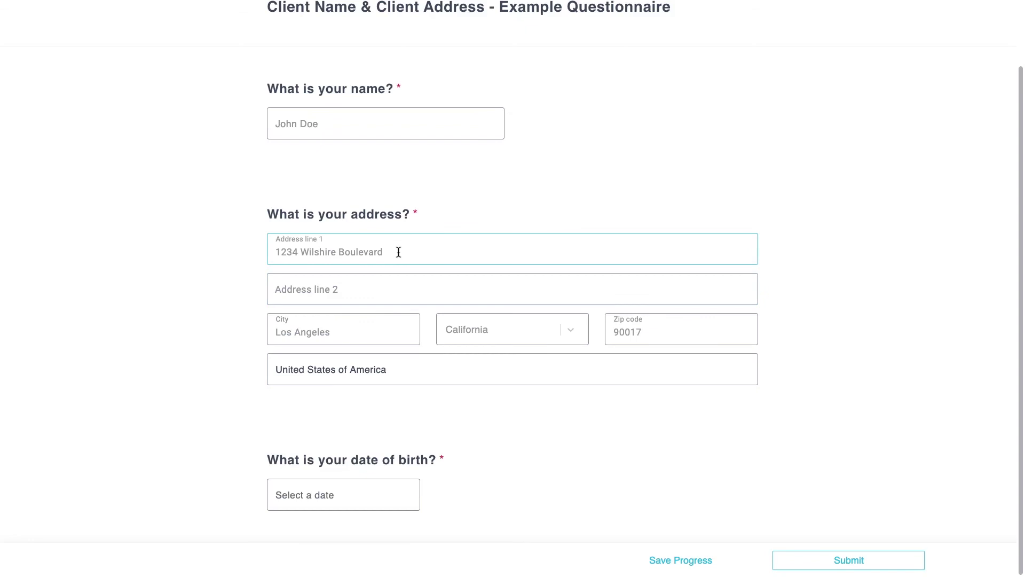
{"action": "left_click_drag", "start_coordinate": [398, 252], "coordinate": [255, 249]}
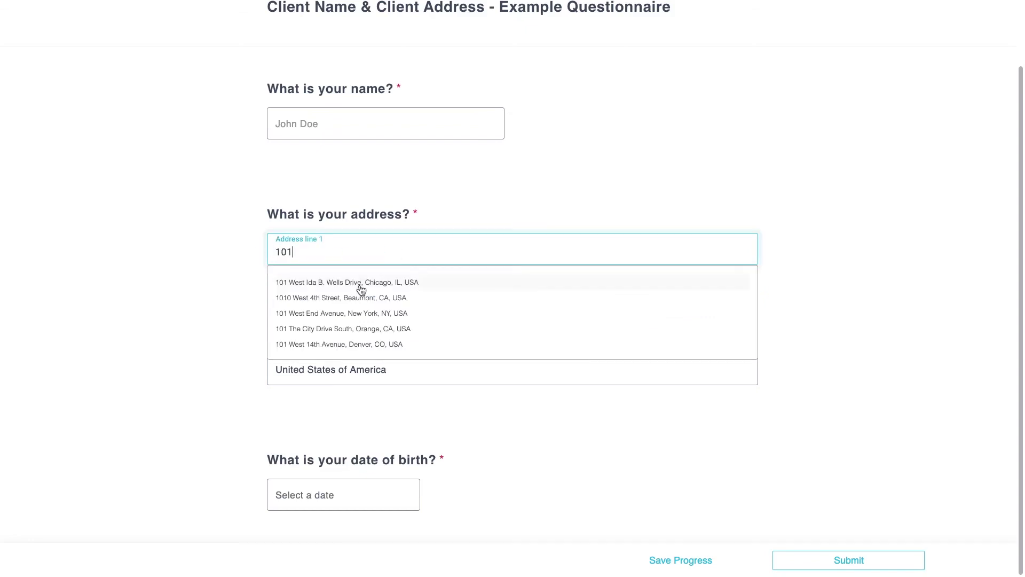
{"action": "left_click", "coordinate": [361, 283]}
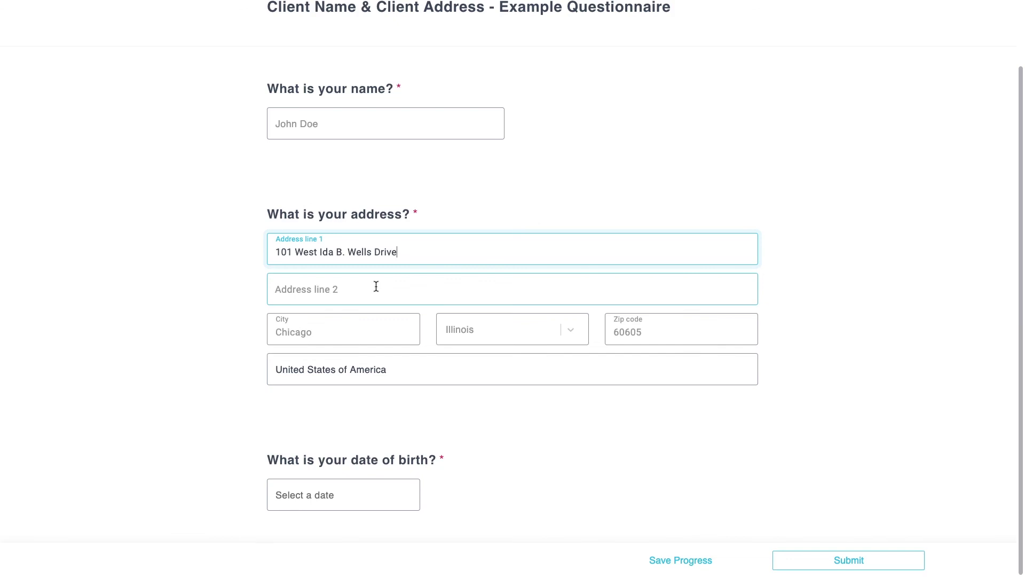
- Set the date of birth to January 12, 2021 and submit the questionnaire
{"action": "left_click", "coordinate": [347, 488]}
{"action": "left_click", "coordinate": [310, 417]}
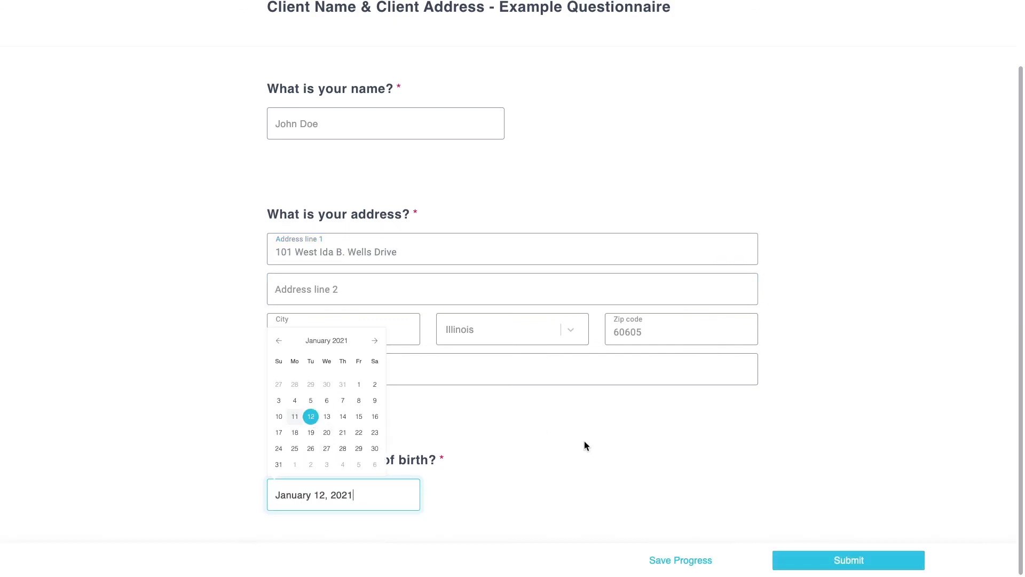
{"action": "left_click", "coordinate": [667, 471]}
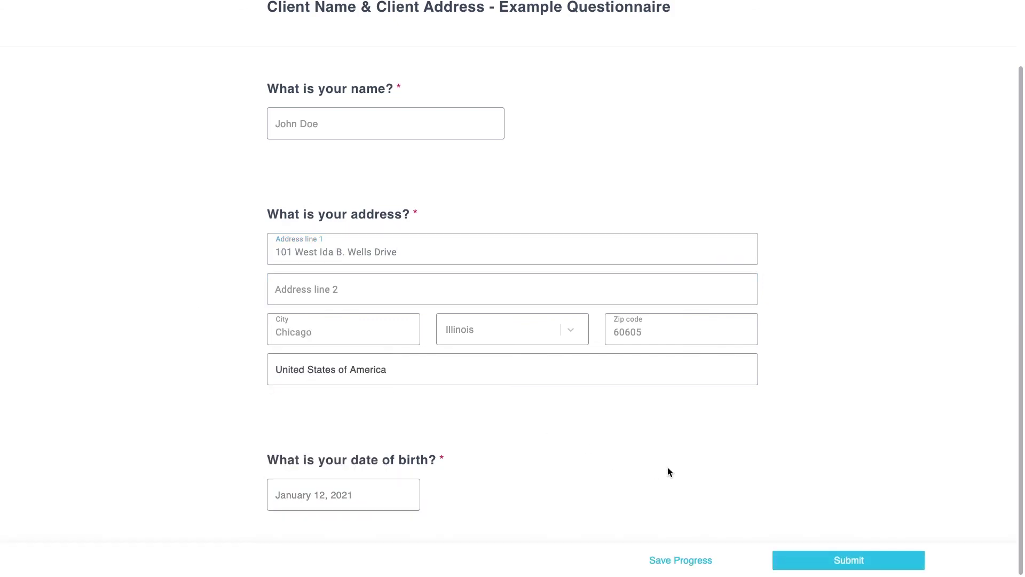
{"action": "left_click", "coordinate": [839, 558]}
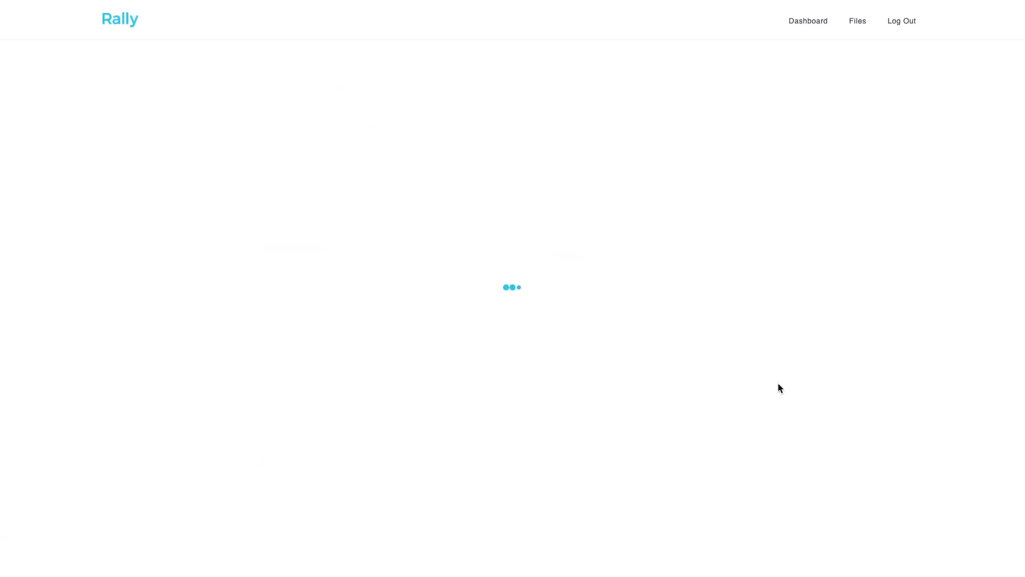